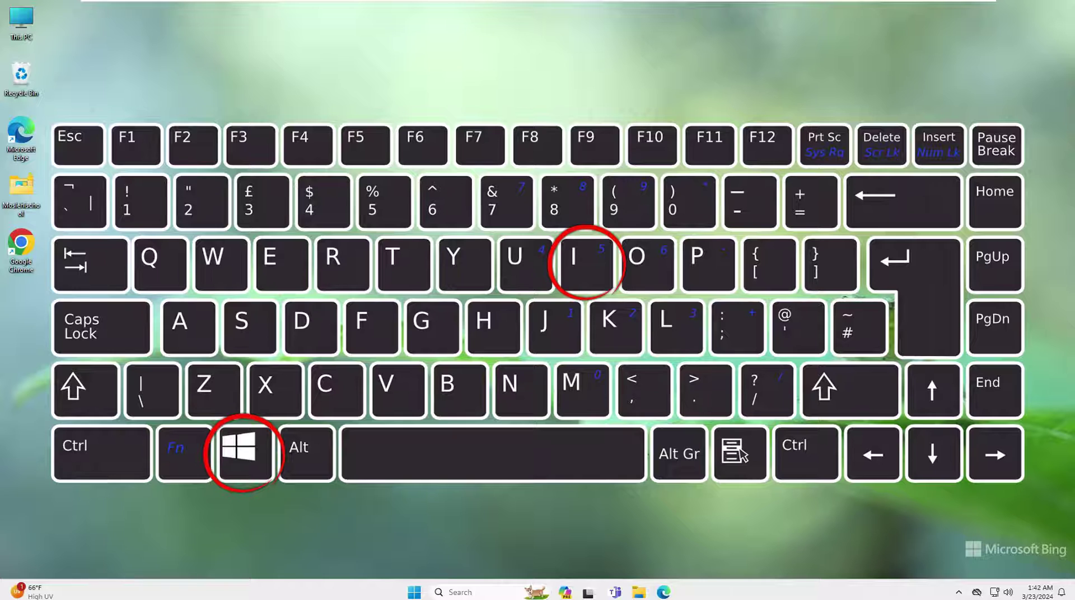
Open Windows Settings and go to Personalization > Lock screen.
key(super+i)
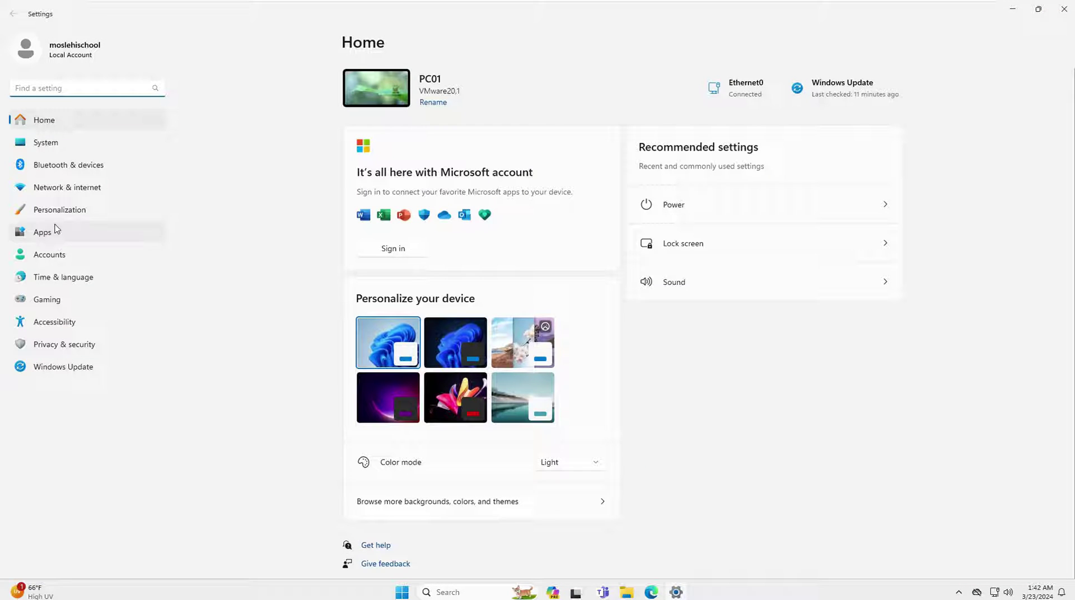
click(107, 215)
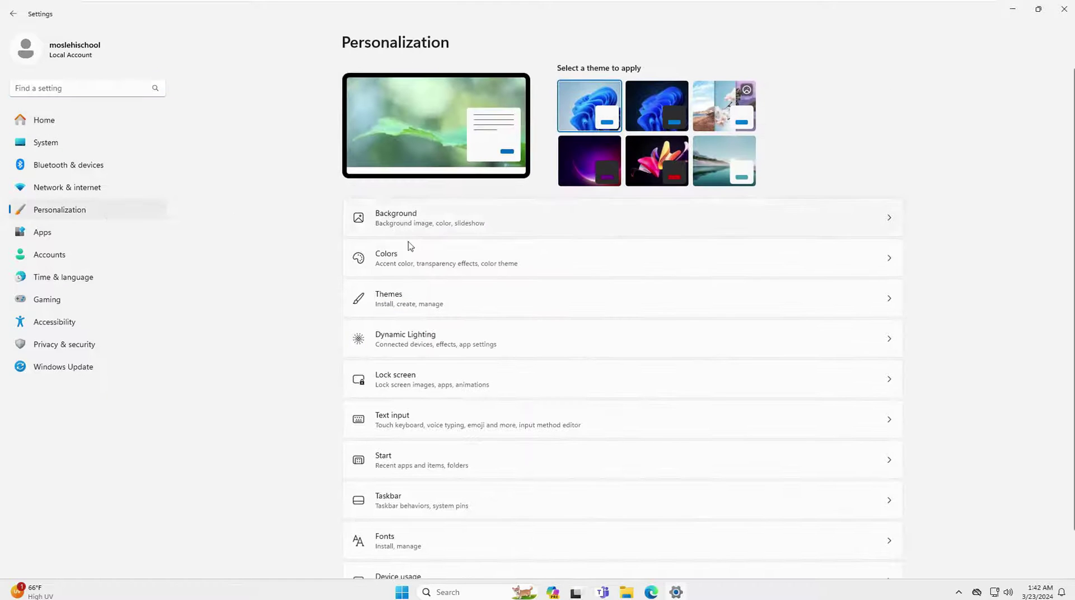
click(510, 384)
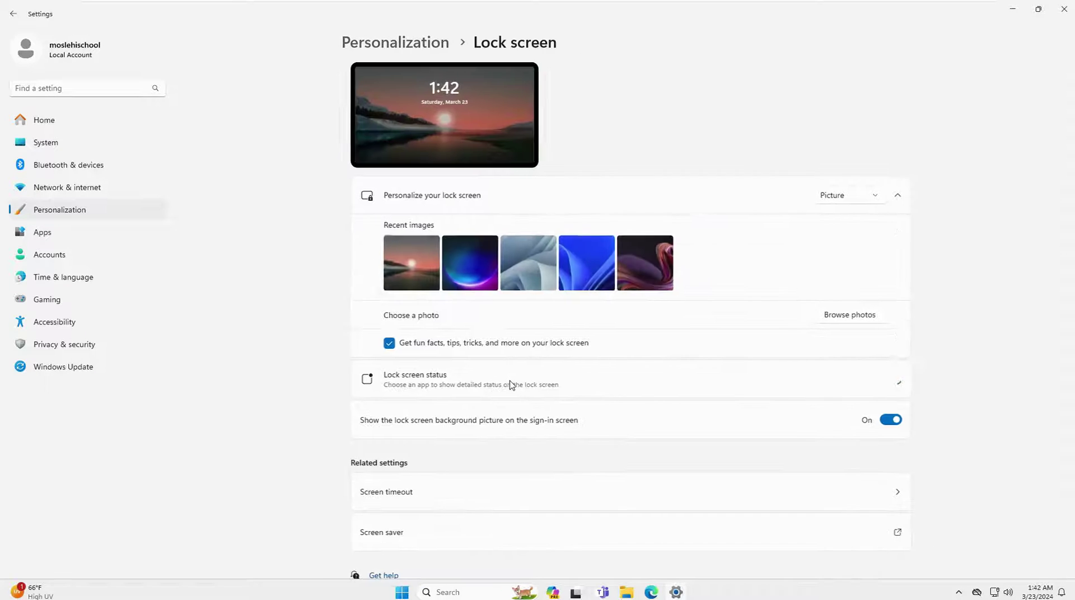
scroll(510, 385, down, 1)
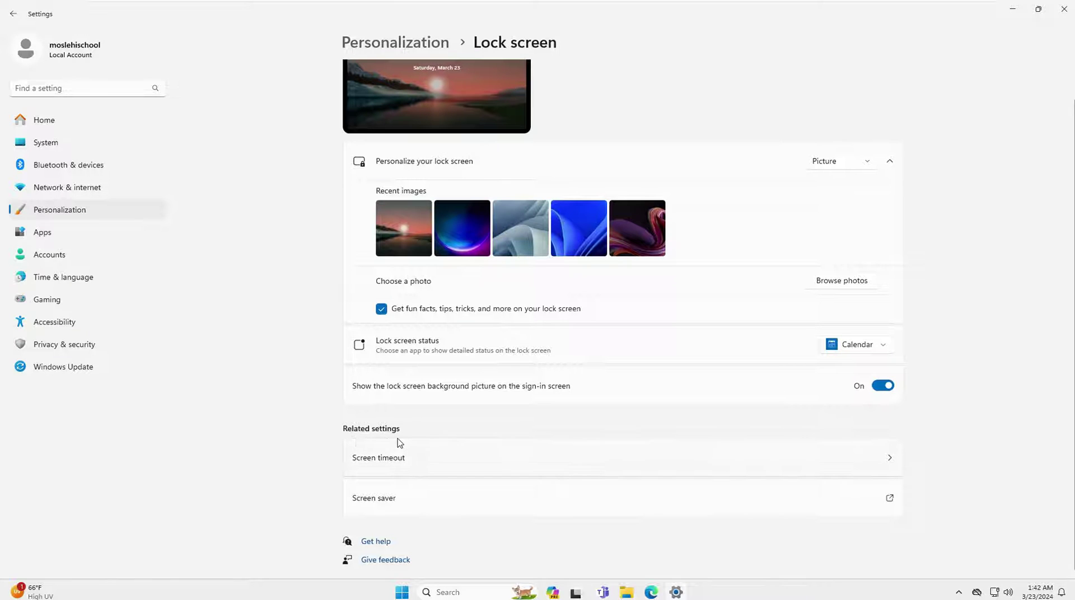
Under Screen and sleep, set the plugged-in sleep timeout to Never.
click(385, 468)
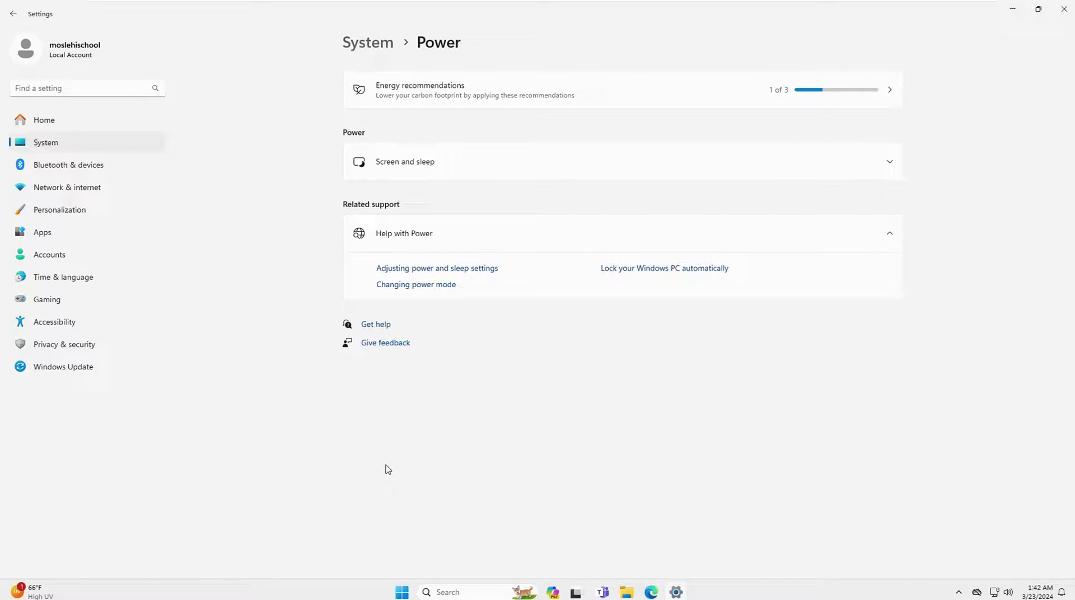
click(410, 173)
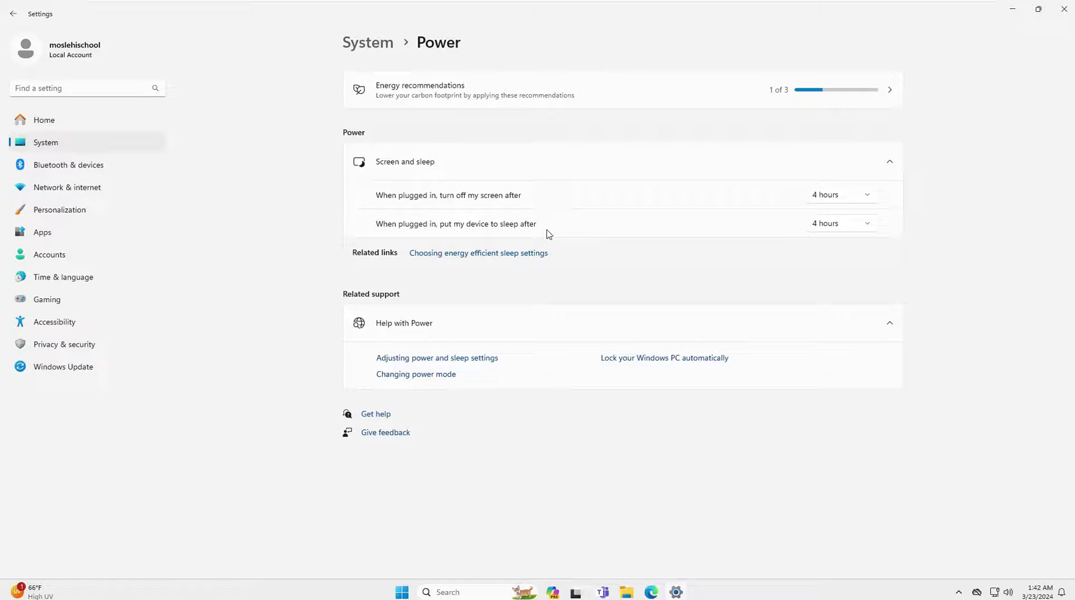
click(875, 227)
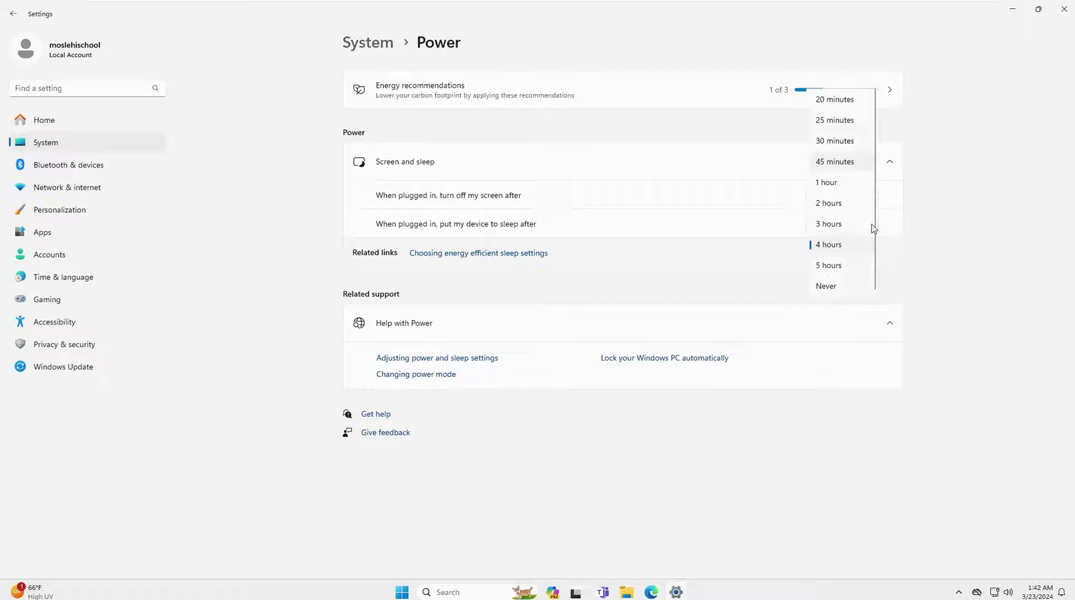
click(835, 290)
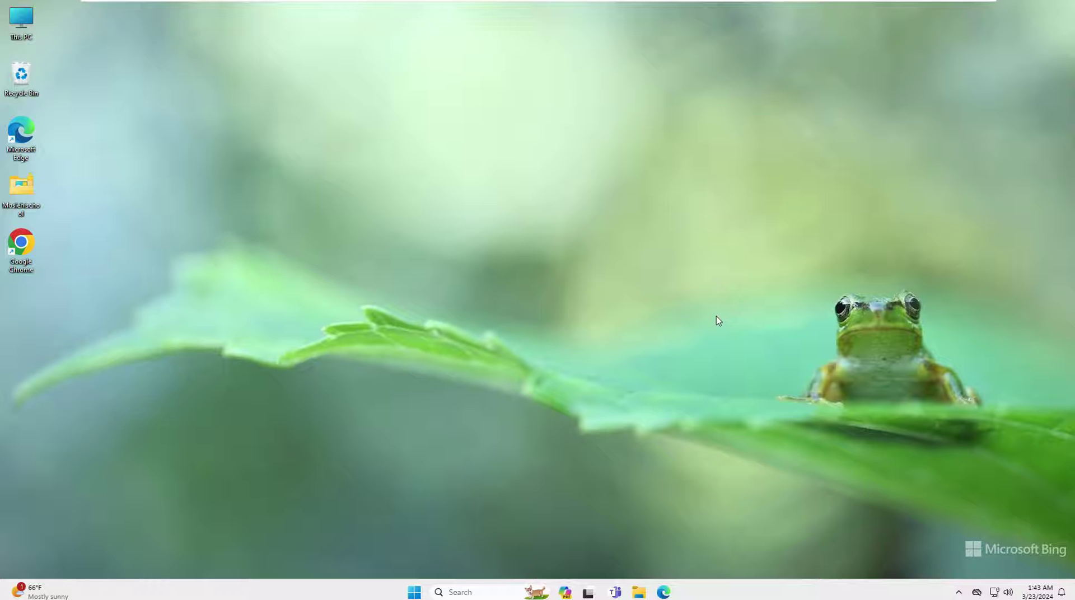
Run gpedit.msc from the Run dialog.
key(super+r)
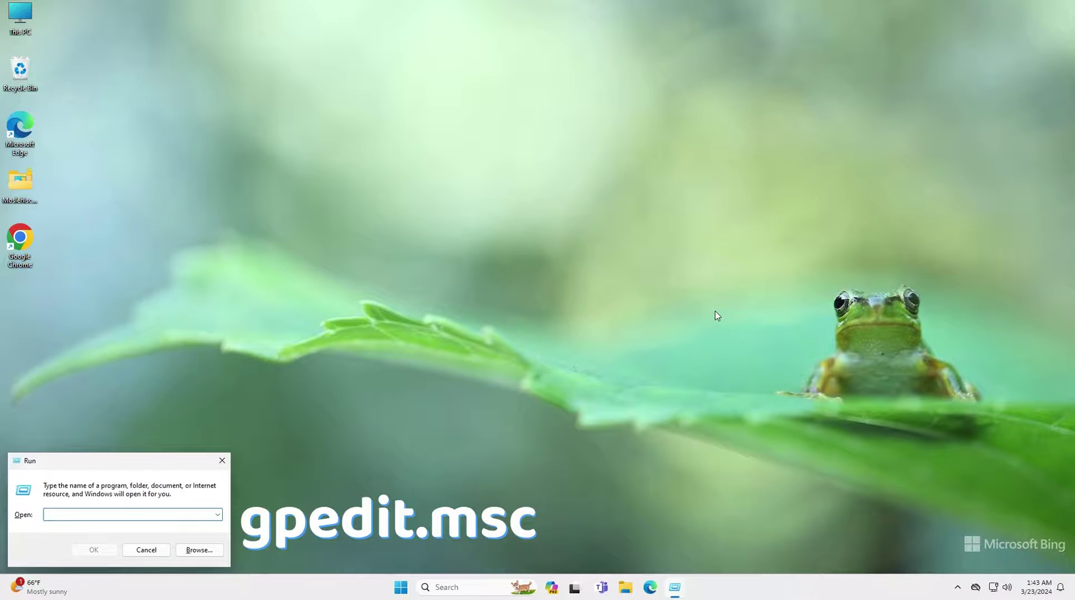
text(gped)
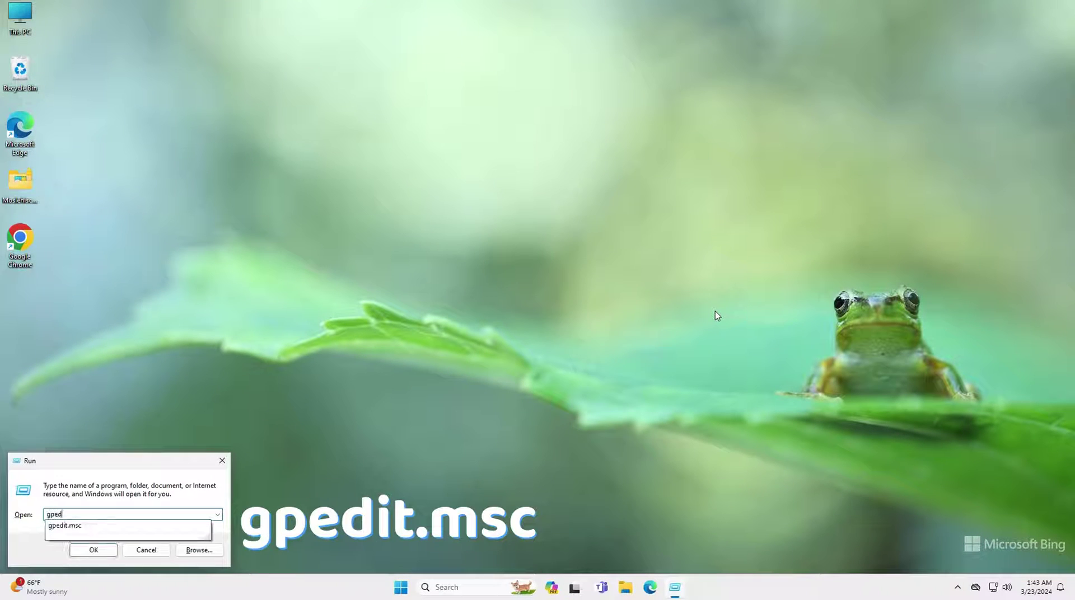
text(it.m)
text(sc)
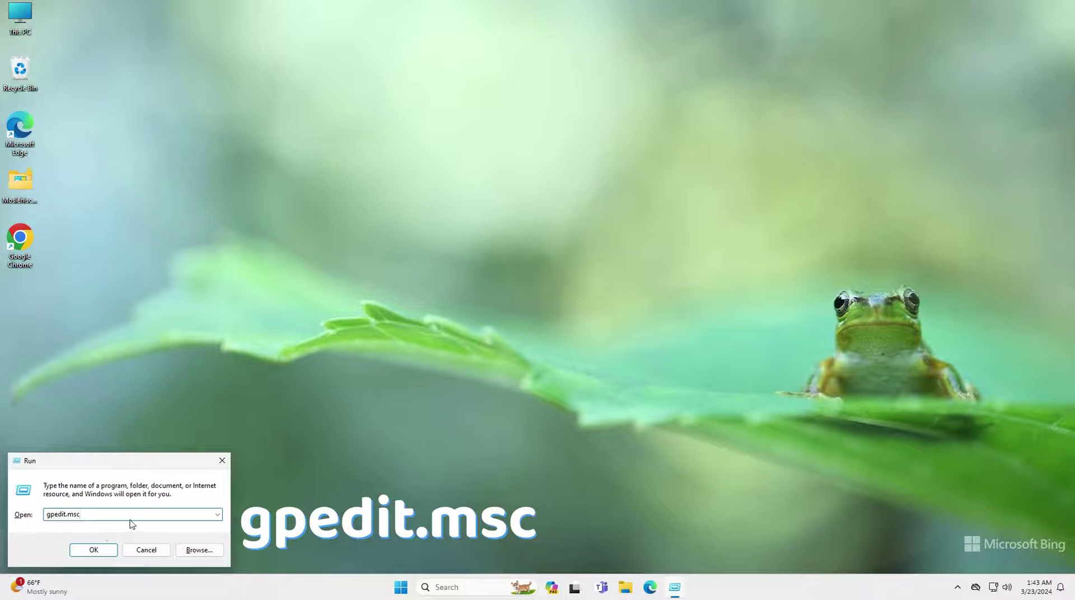
double_click(131, 522)
key(End)
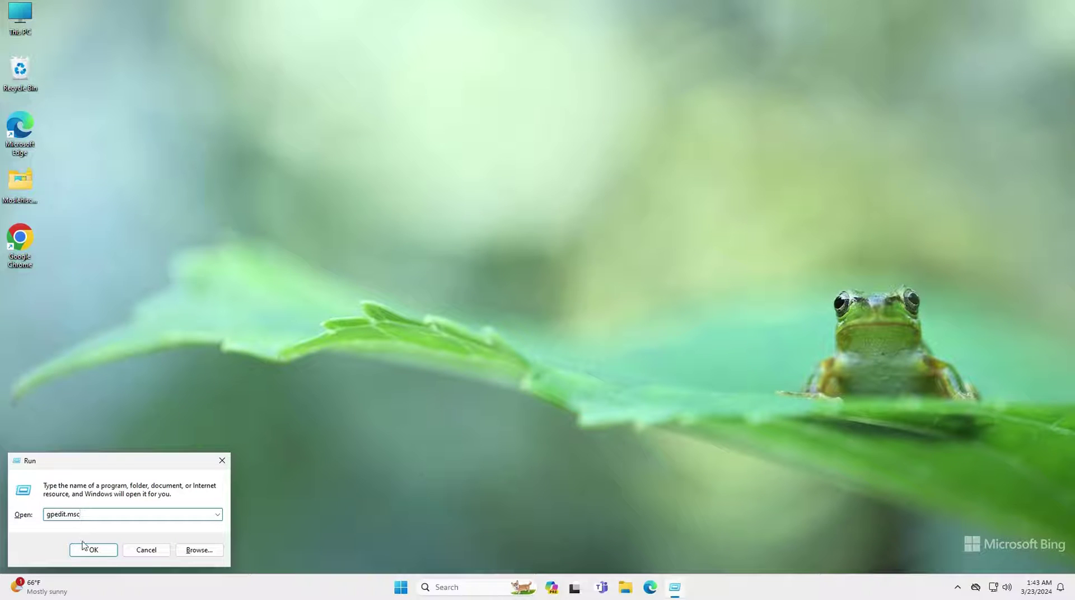
click(84, 548)
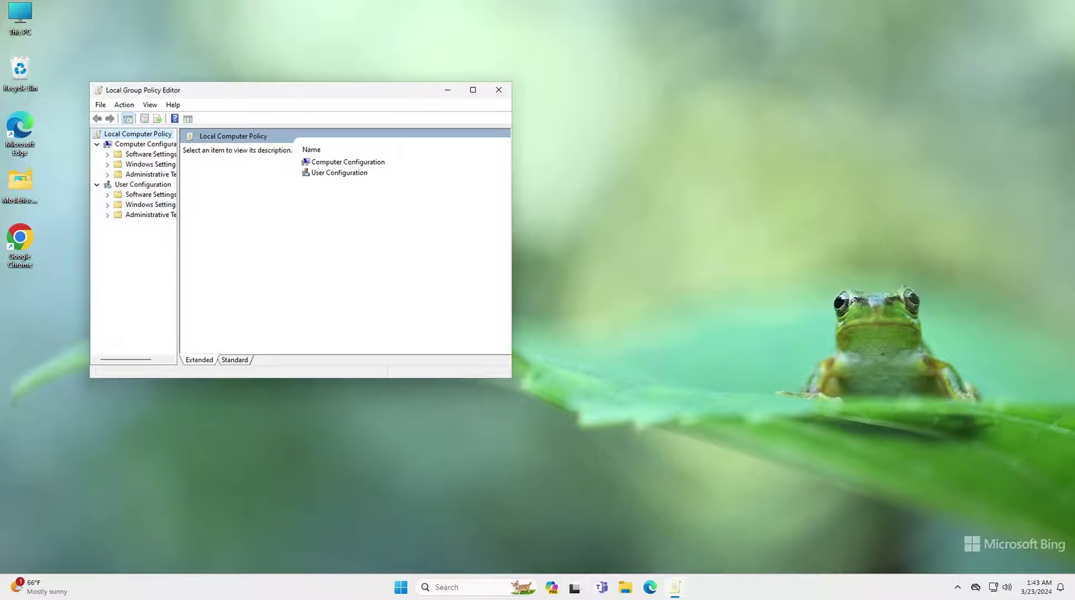
Widen the policy tree pane and maximize the Group Policy Editor window.
drag(178, 182, 261, 182)
drag(436, 95, 505, 103)
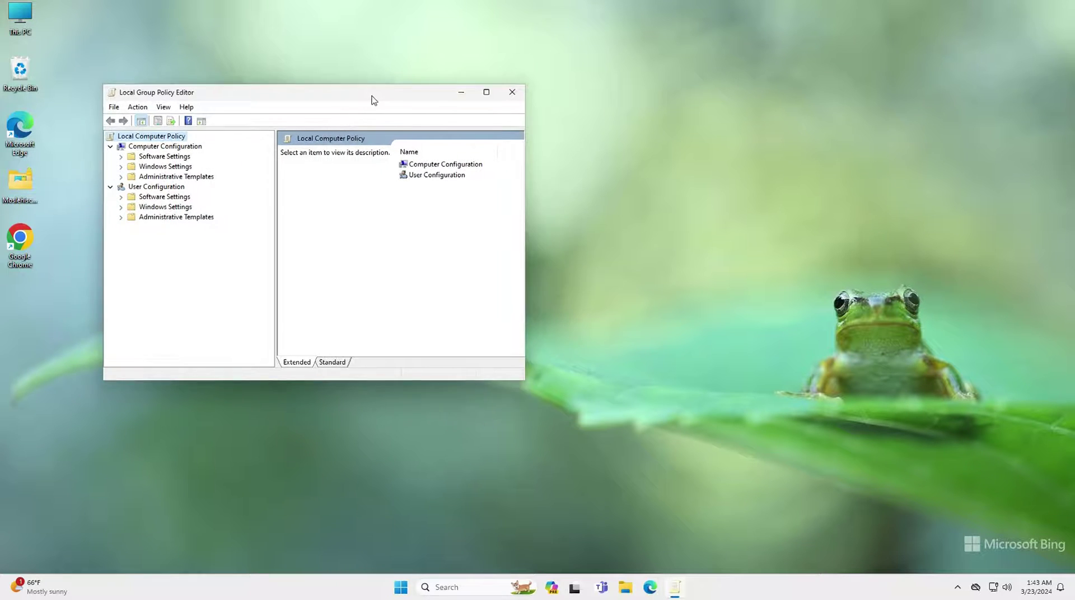
click(542, 99)
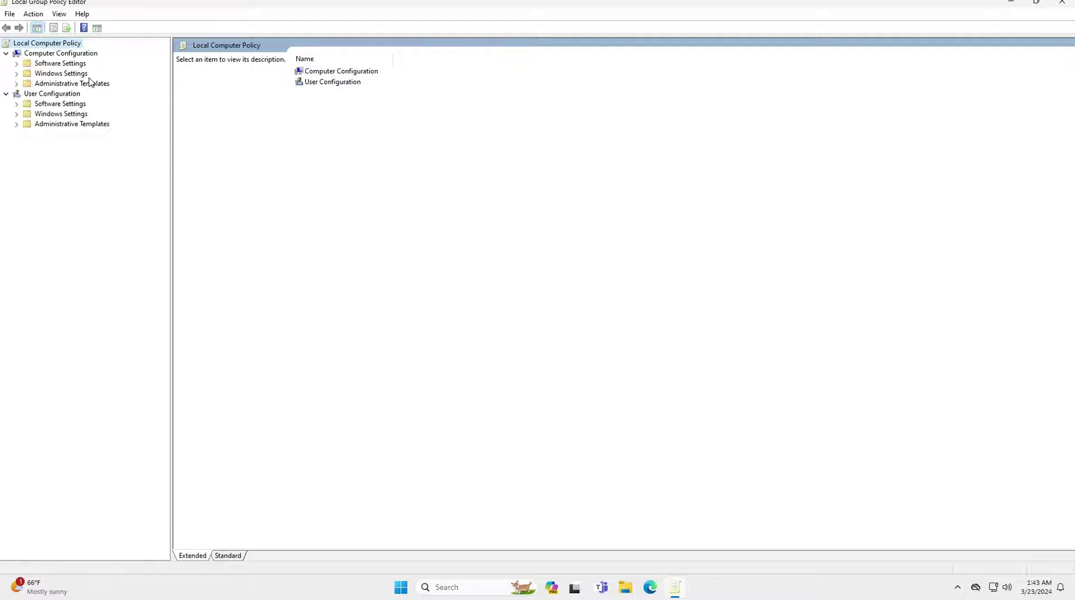
Browse to Computer Configuration > Administrative Templates > Control Panel > Personalization and select 'Do not display the lock screen'.
click(70, 54)
click(16, 83)
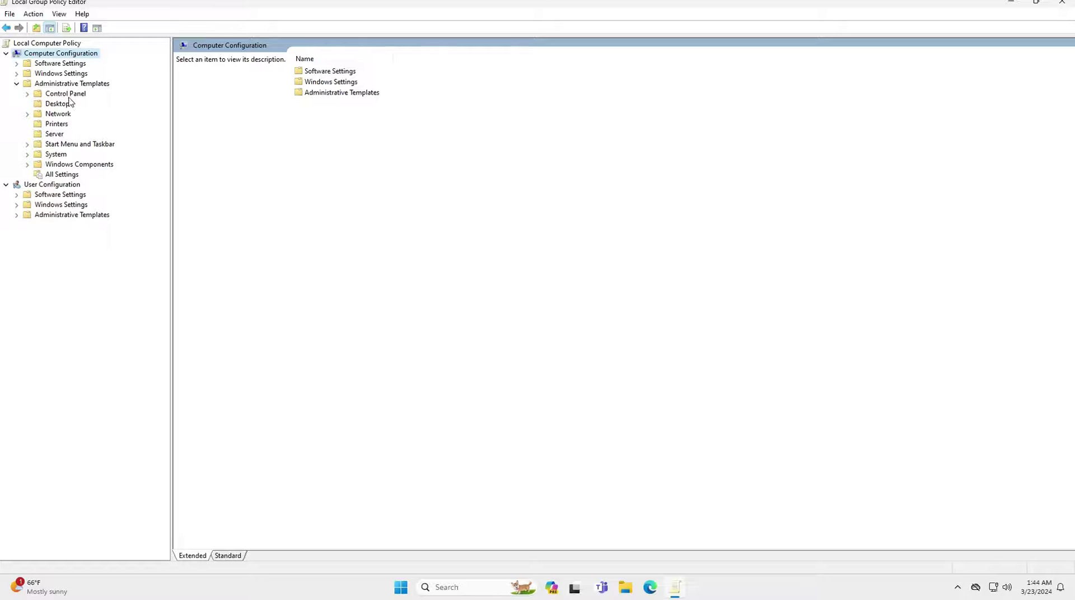
click(29, 94)
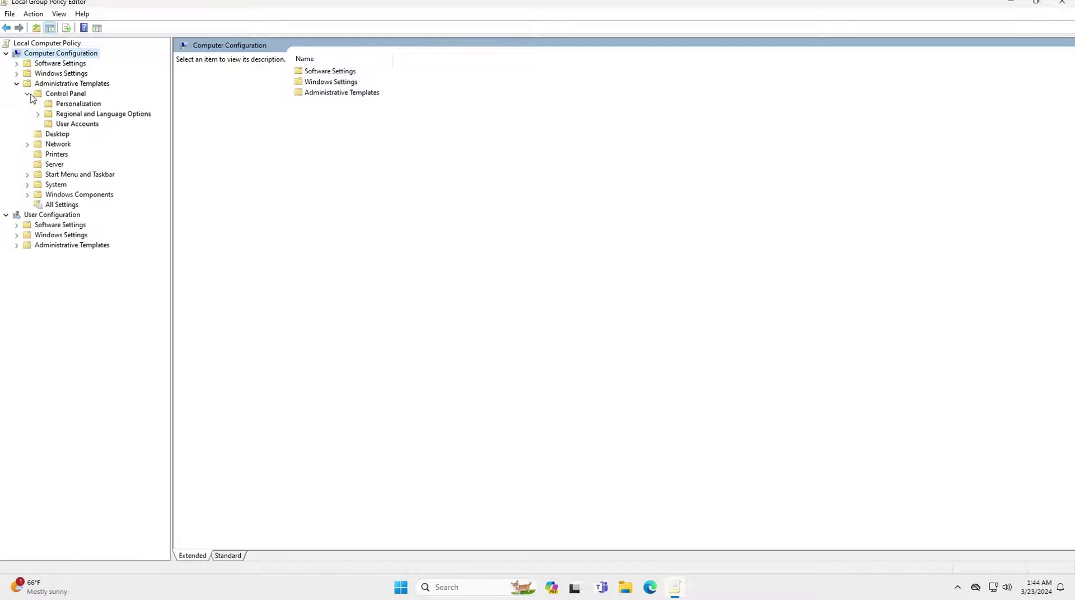
click(72, 105)
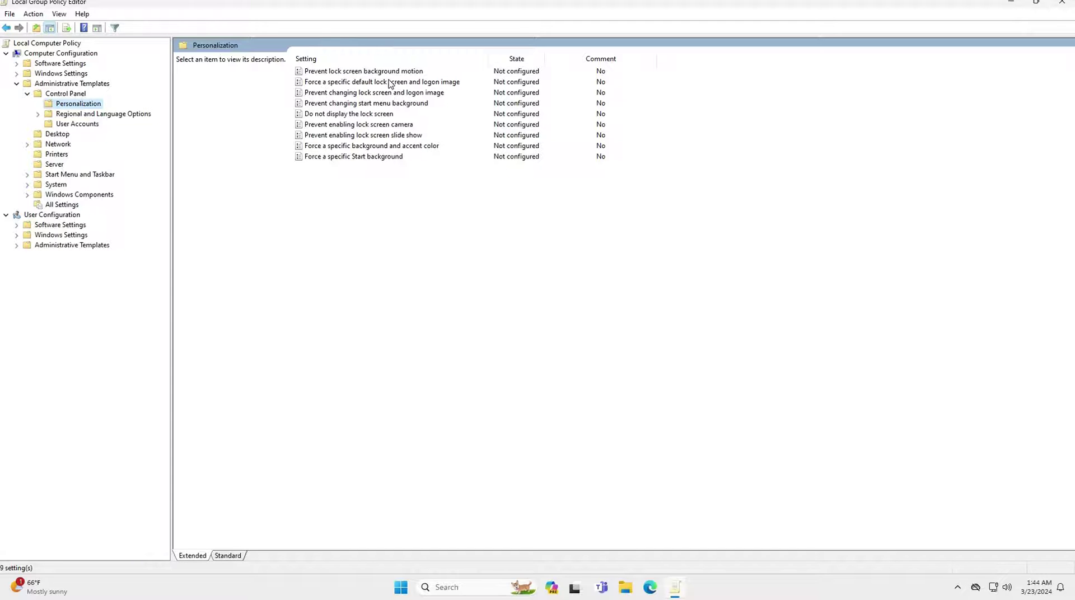
click(323, 115)
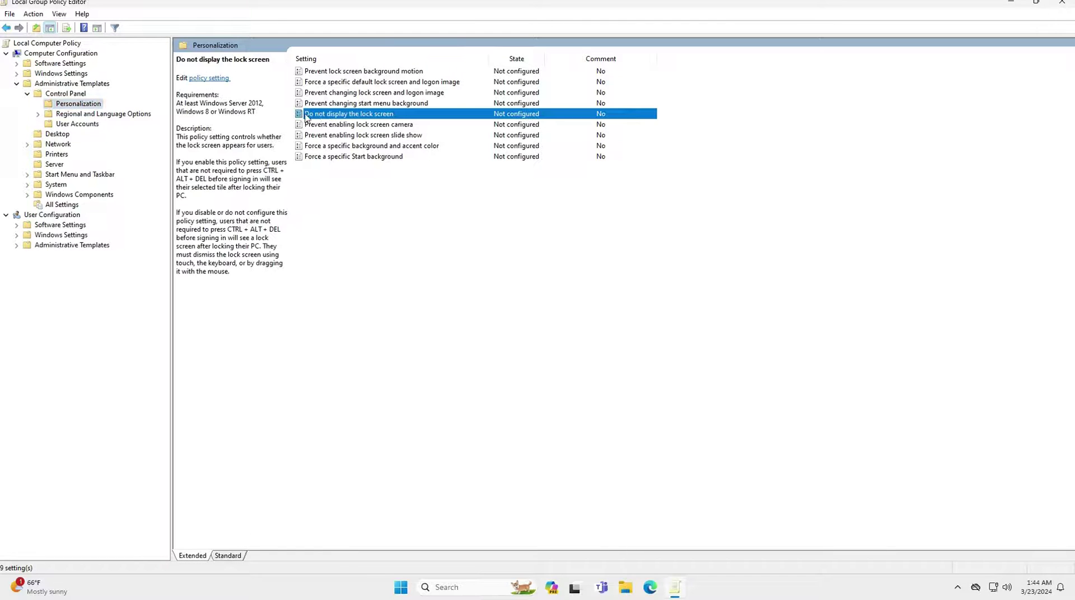
Set 'Do not display the lock screen' to Enabled and confirm with OK.
double_click(361, 116)
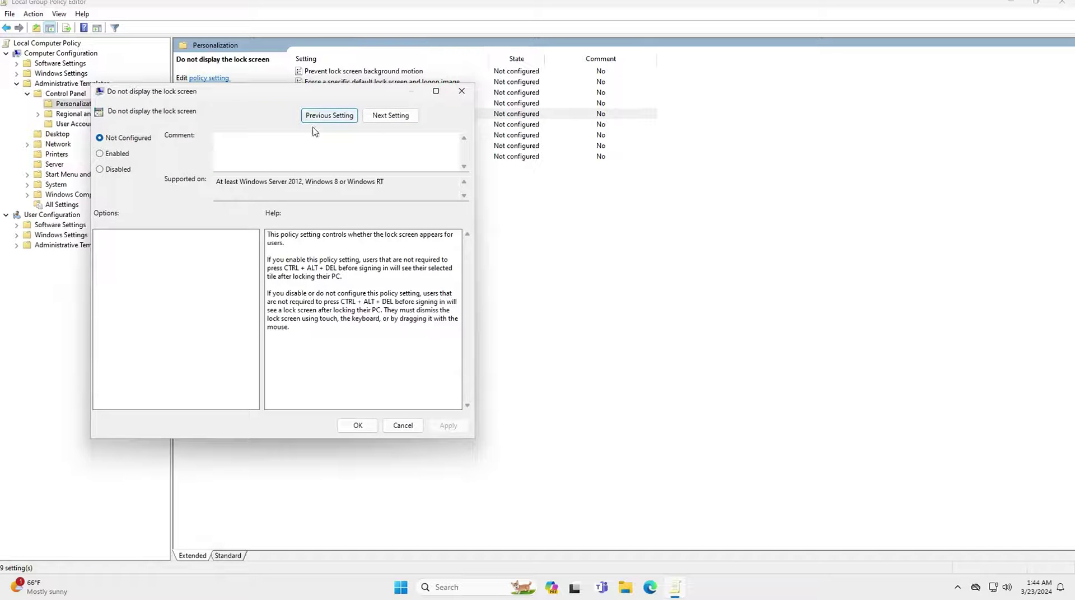
click(100, 153)
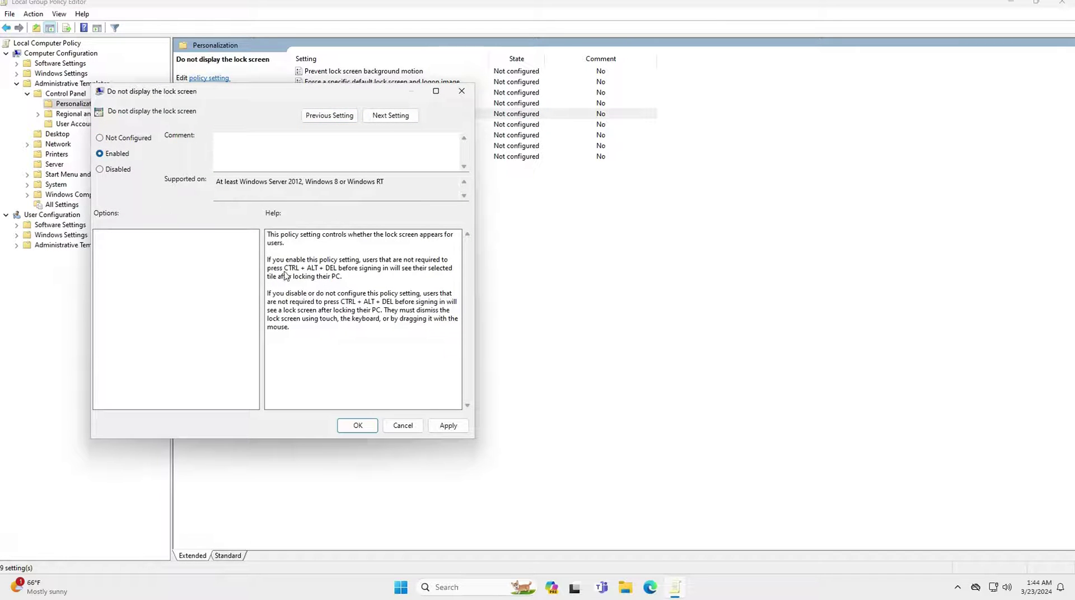
click(268, 260)
mouse_move(275, 266)
mouse_down()
mouse_move(343, 279)
mouse_move(261, 263)
mouse_up()
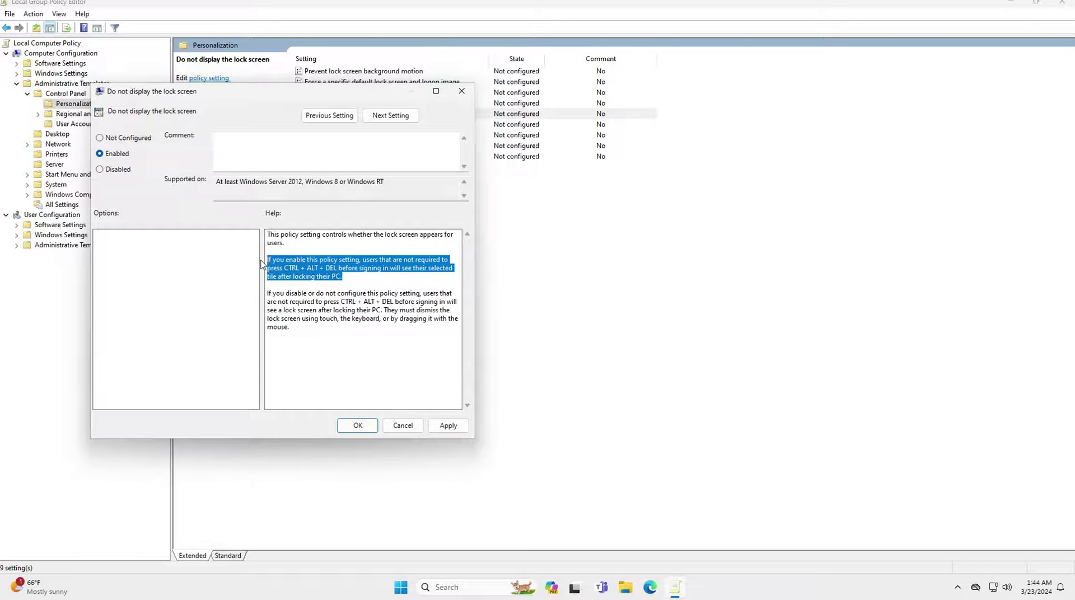
click(343, 280)
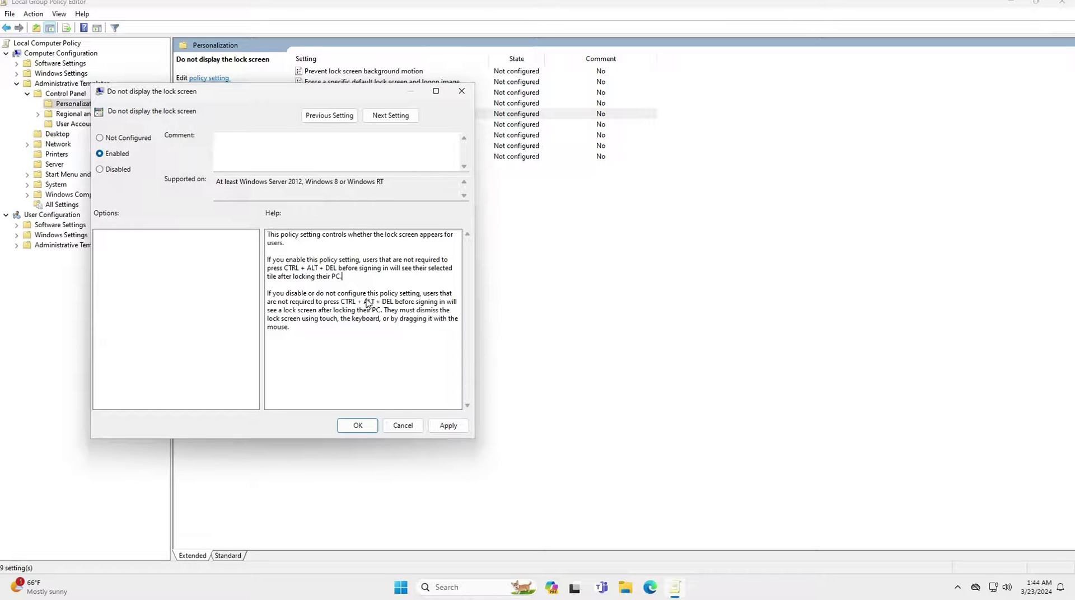
click(365, 427)
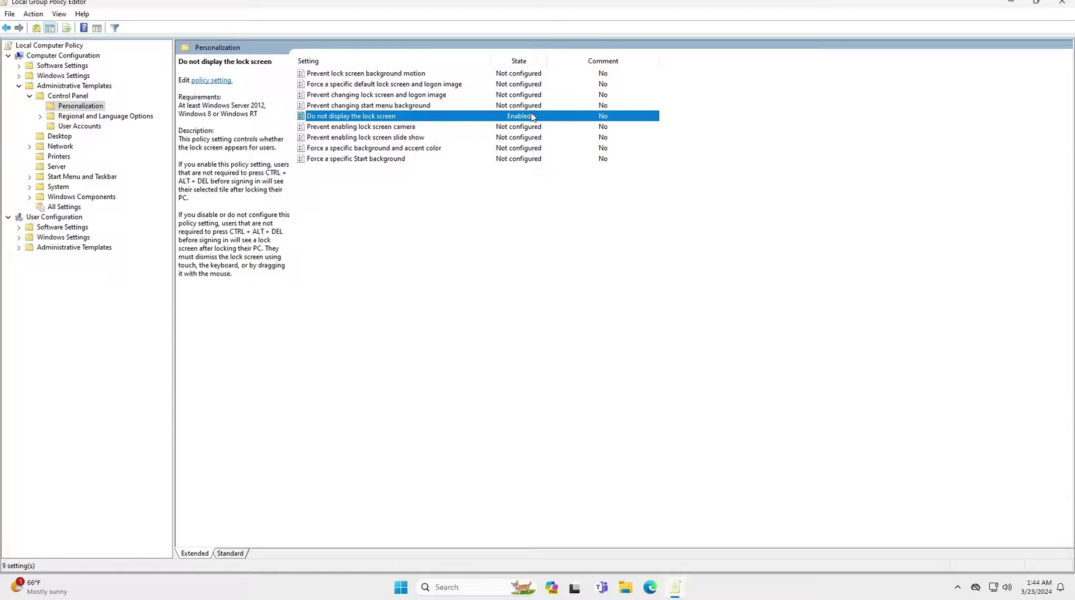
Find Command Prompt in Start search and run it as administrator.
click(401, 586)
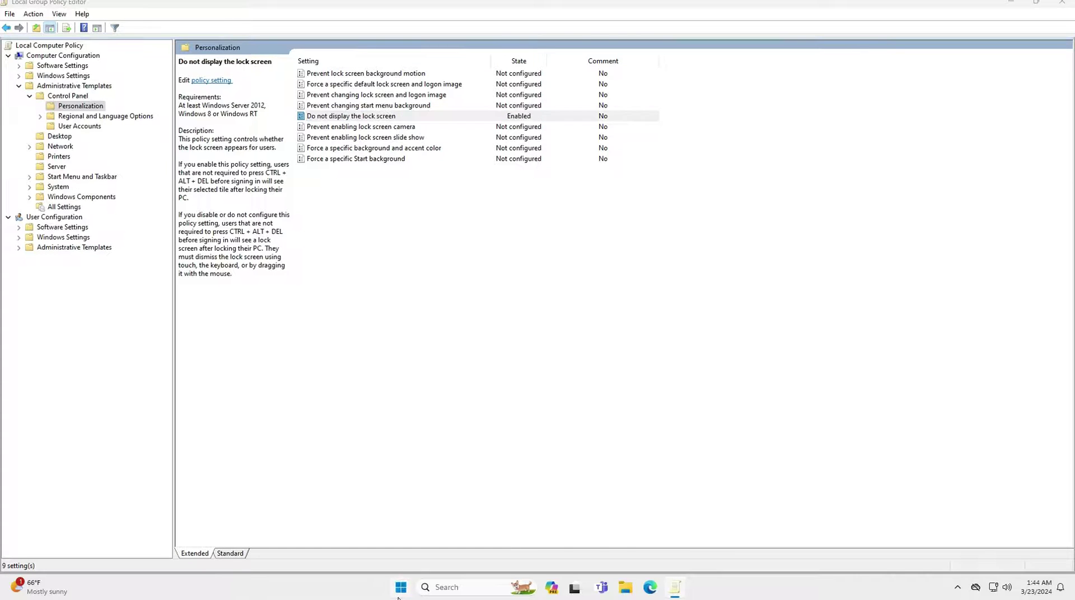
text(cmd)
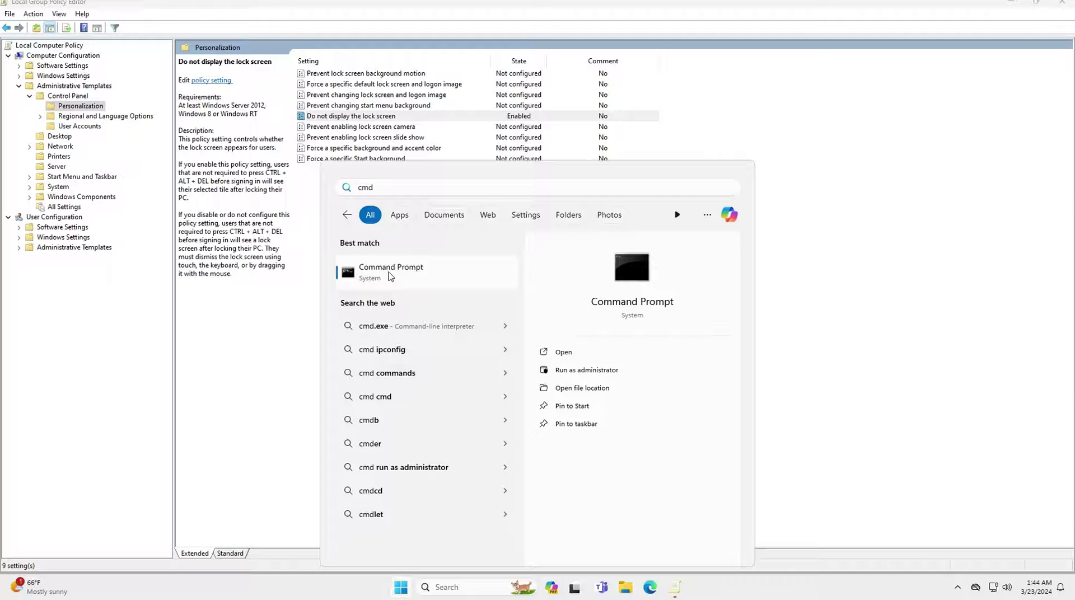
right_click(390, 277)
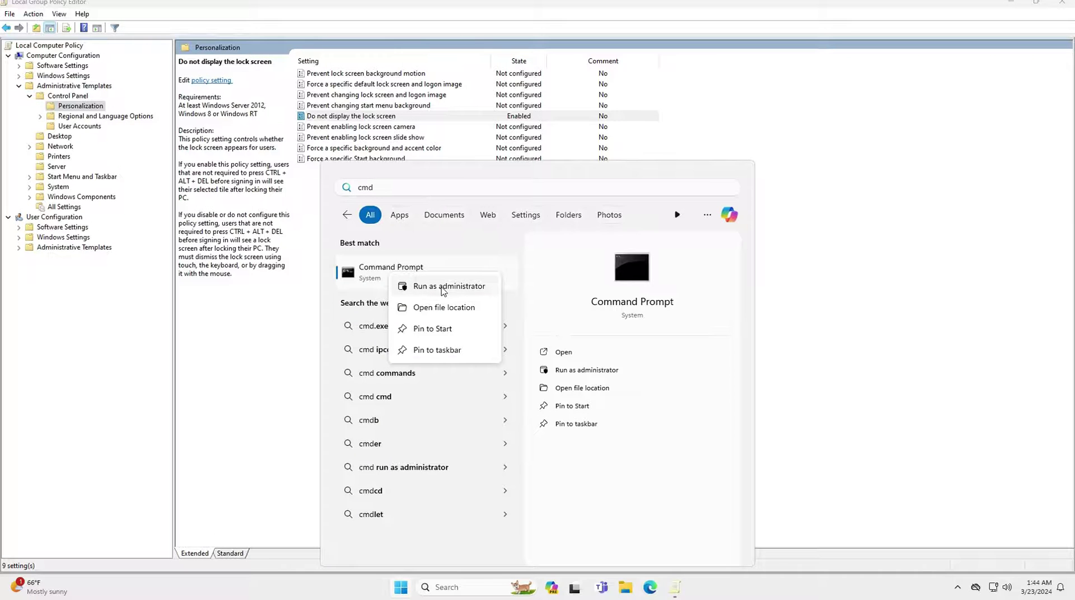
click(443, 288)
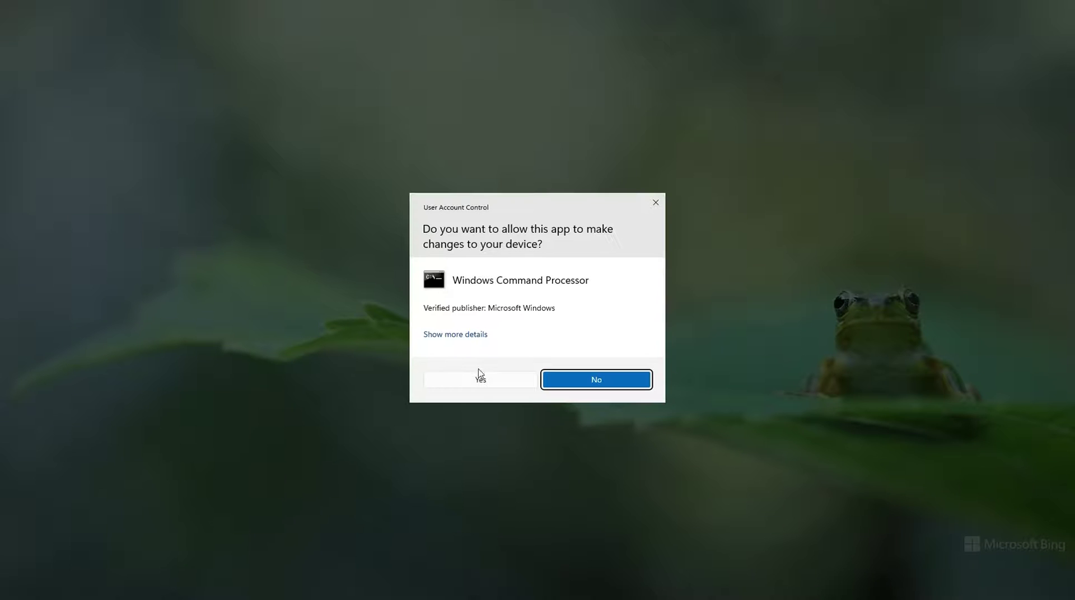
Approve UAC, run gpupdate /force until both policies update, then close the console.
click(479, 374)
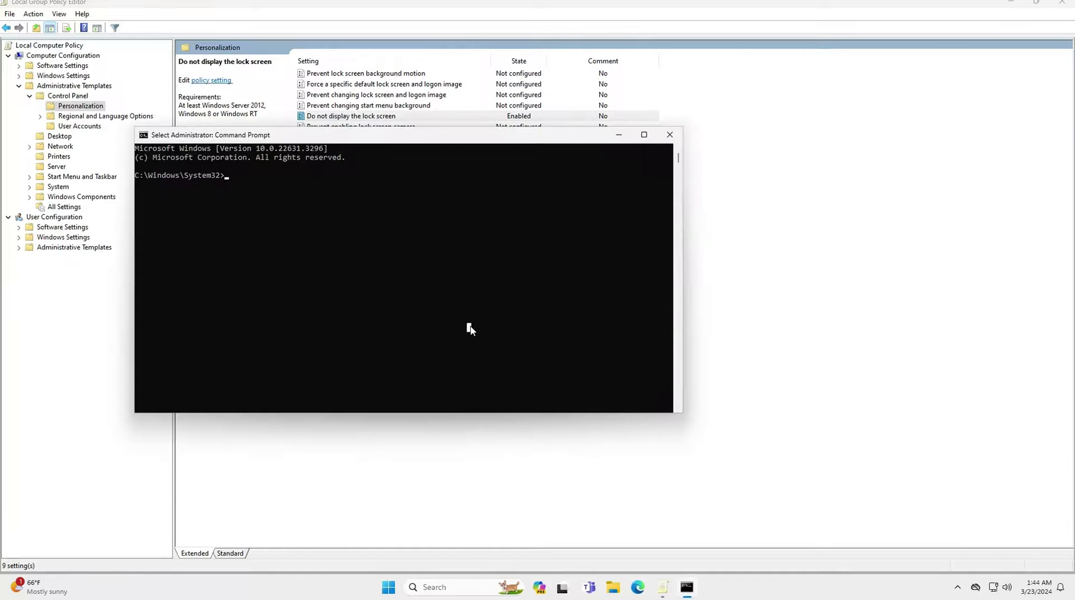
text(gp)
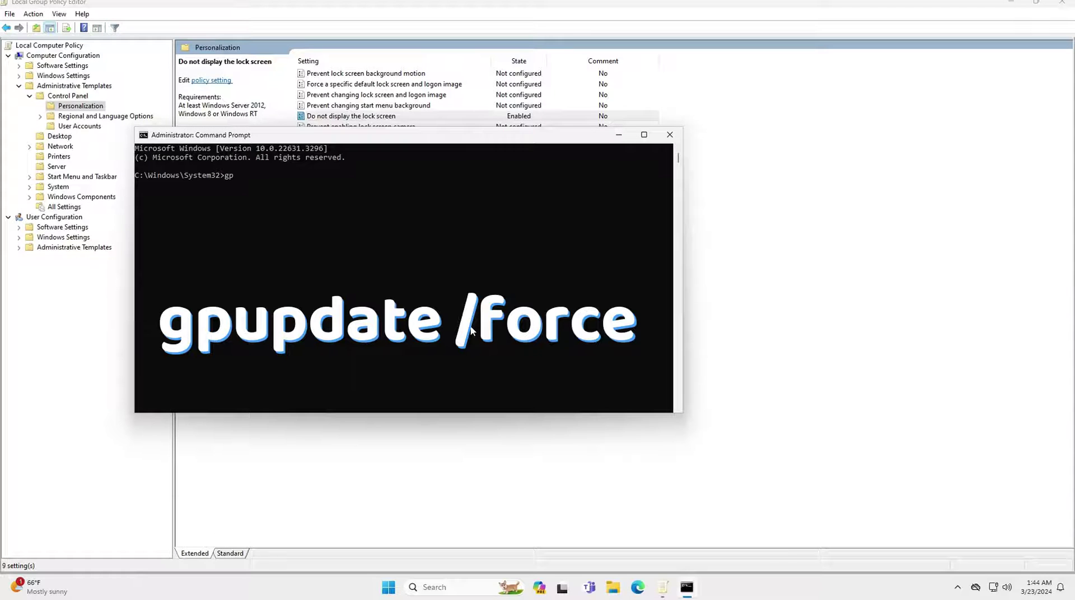
text(update )
text(/for)
text(ce)
key(Return)
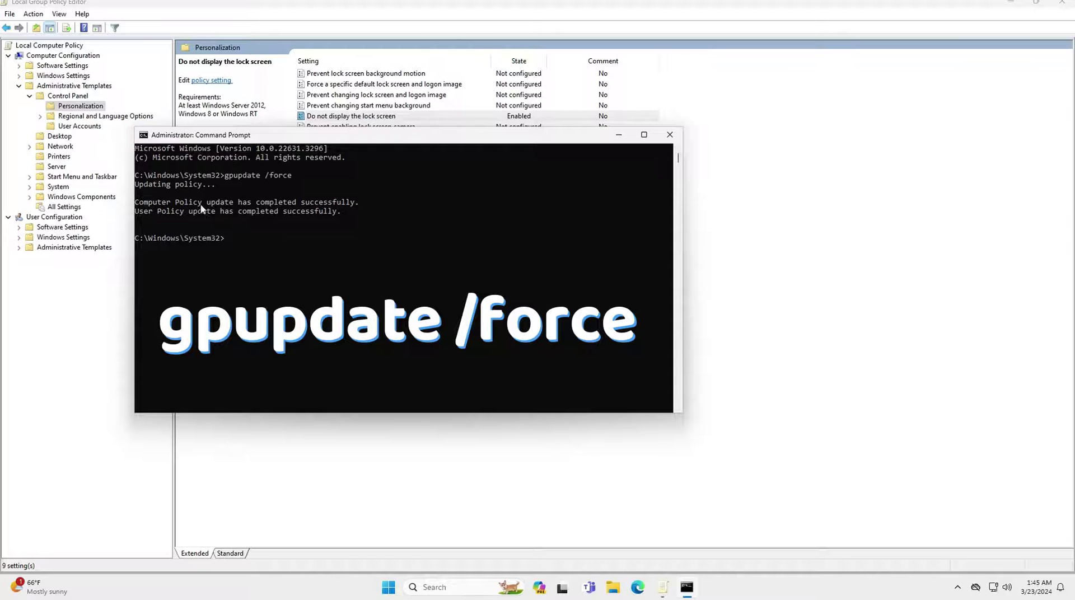
click(669, 140)
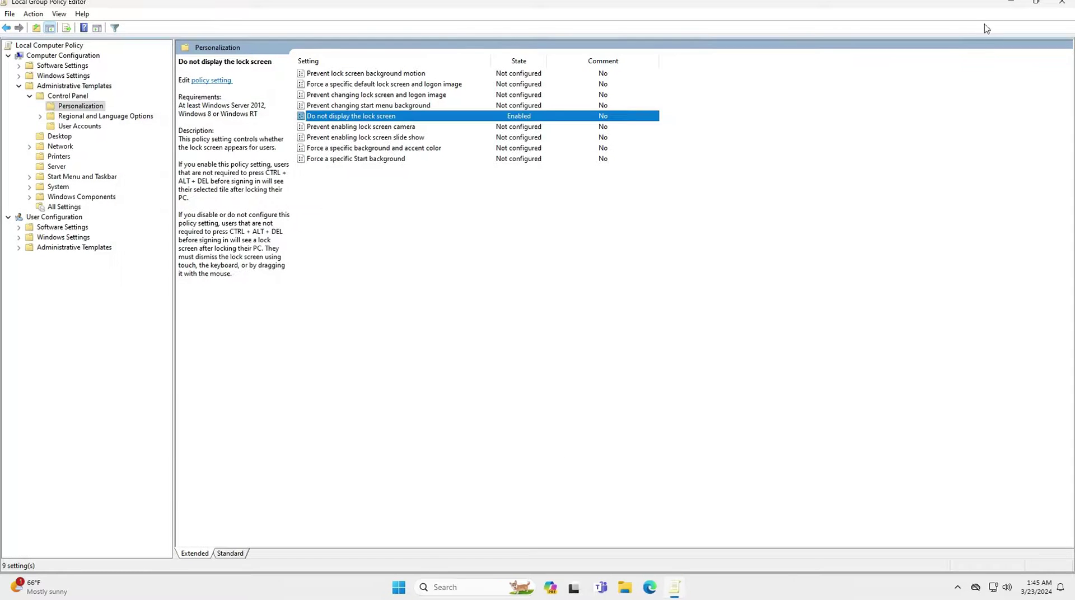
Close the Local Group Policy Editor window.
click(1059, 6)
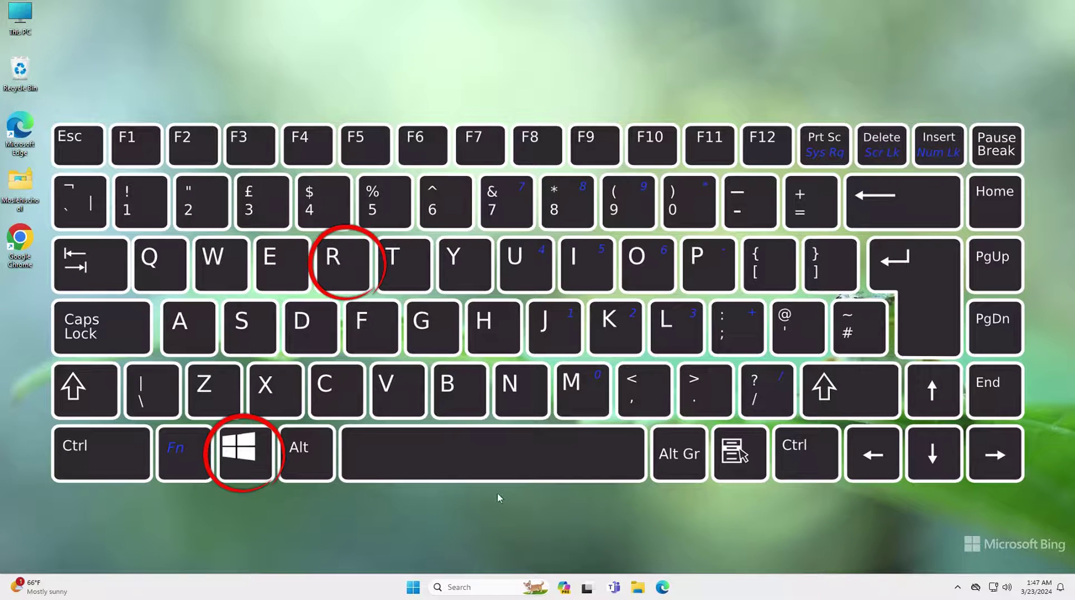
Launch regedit from the Run box and approve the UAC prompt.
key(super+r)
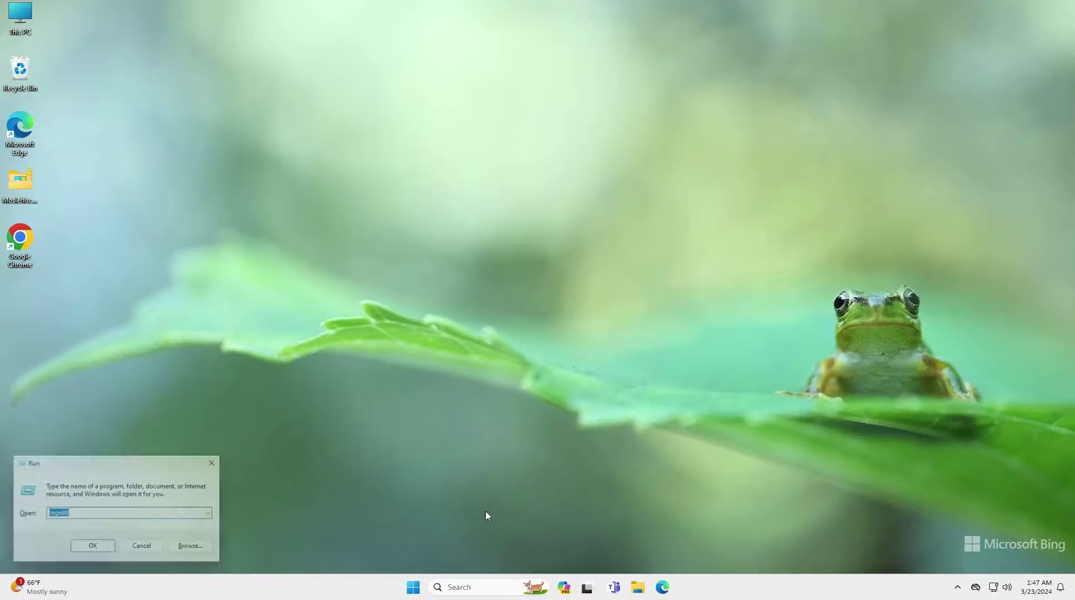
key(BackSpace)
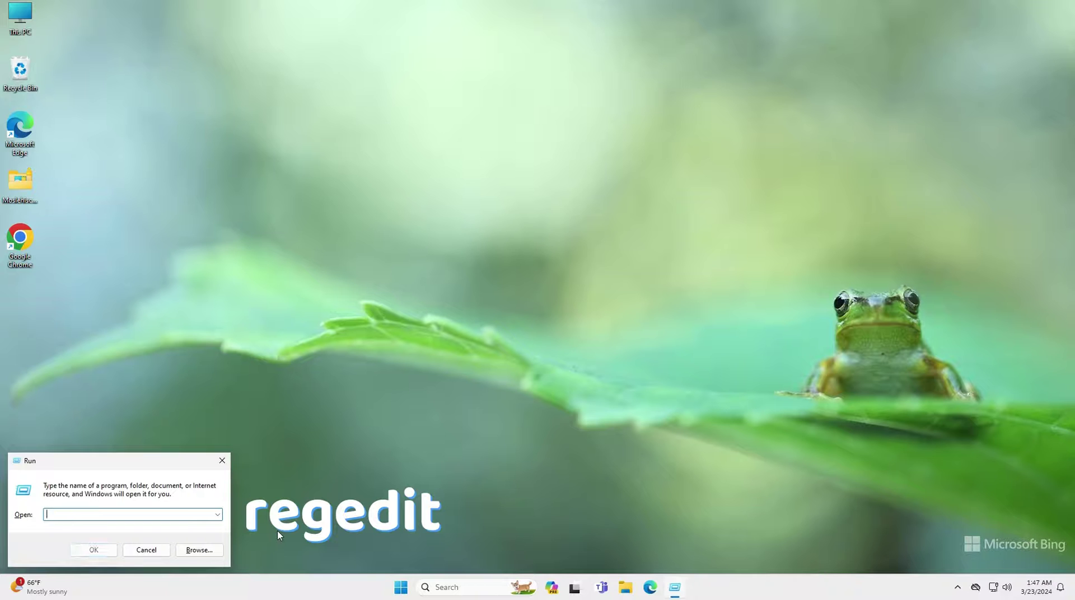
text(rege)
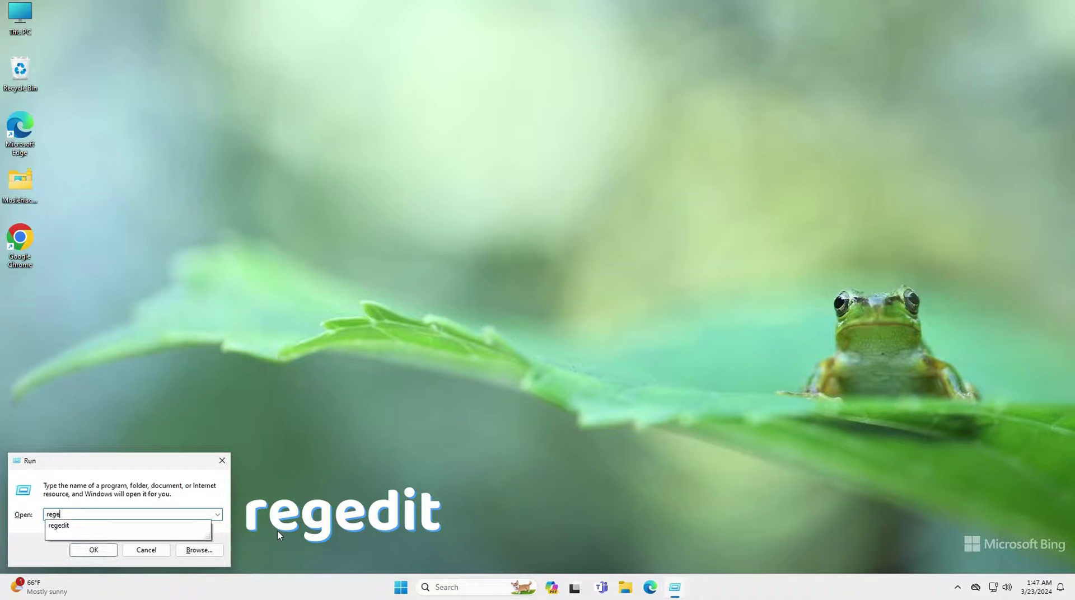
text(dit)
key(Return)
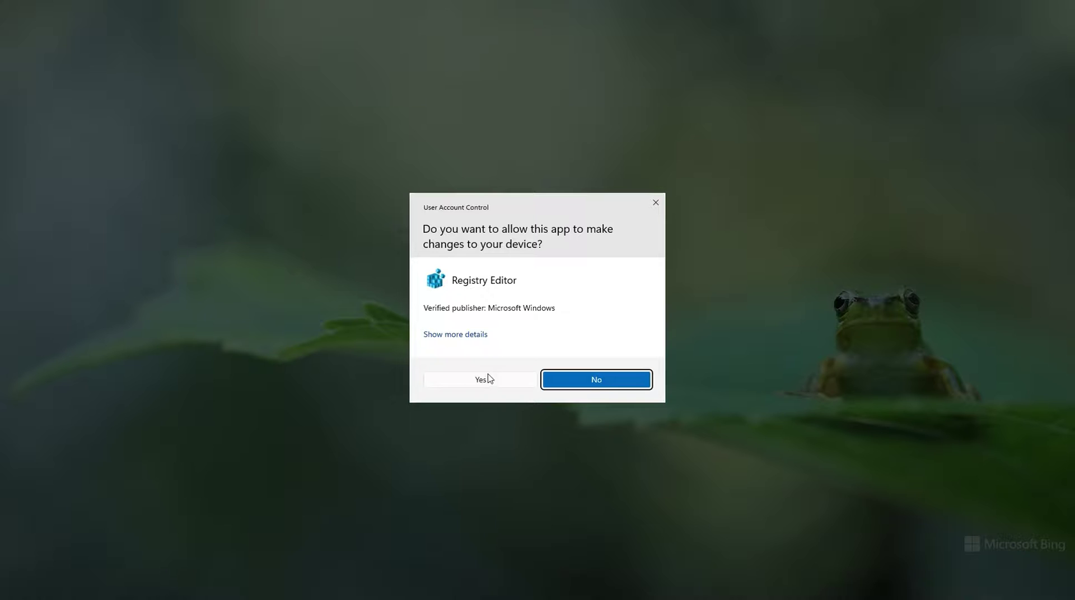
click(489, 375)
Expand HKEY_LOCAL_MACHINE > SOFTWARE > Policies > Microsoft > Windows in the registry tree.
double_click(86, 68)
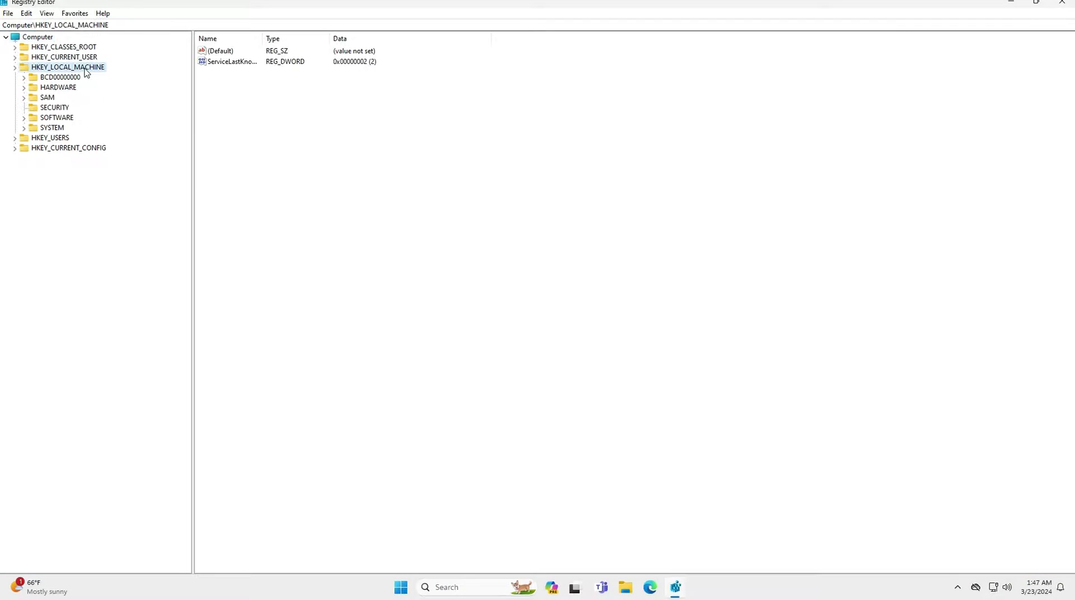
double_click(56, 118)
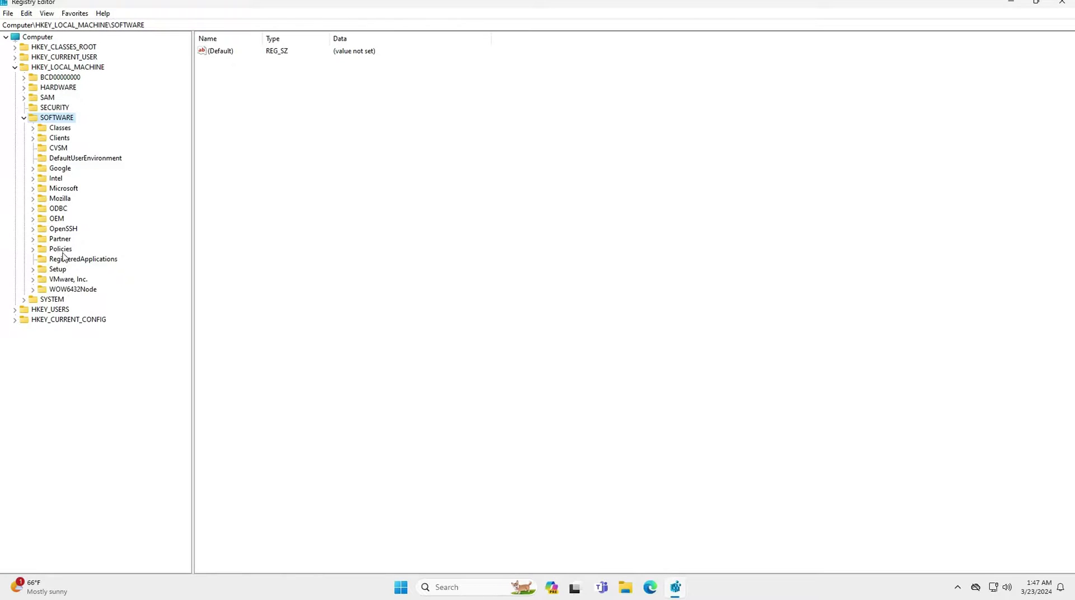
double_click(61, 250)
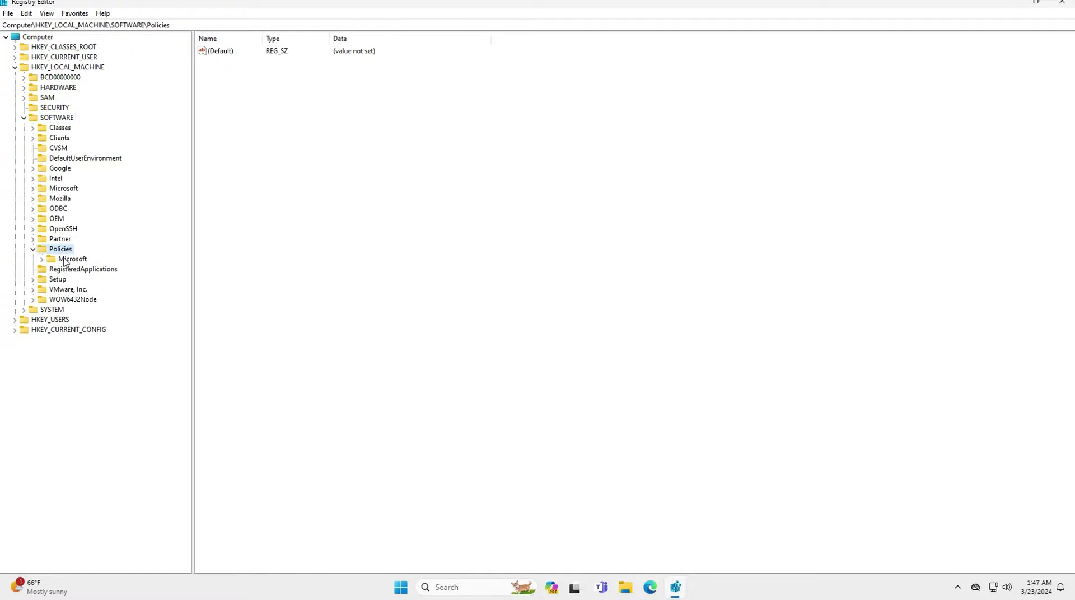
double_click(70, 260)
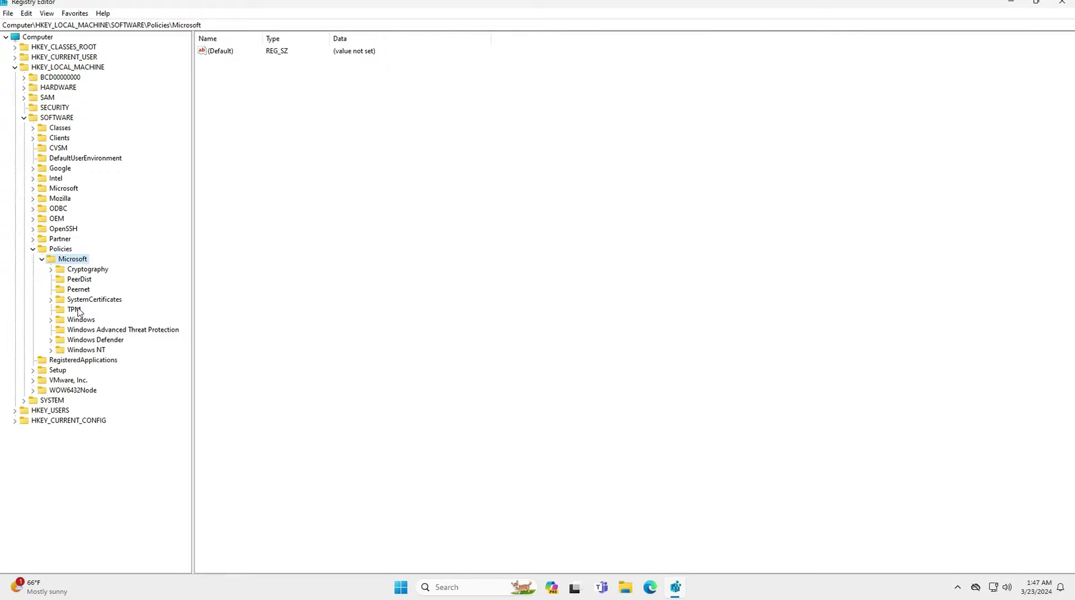
double_click(83, 322)
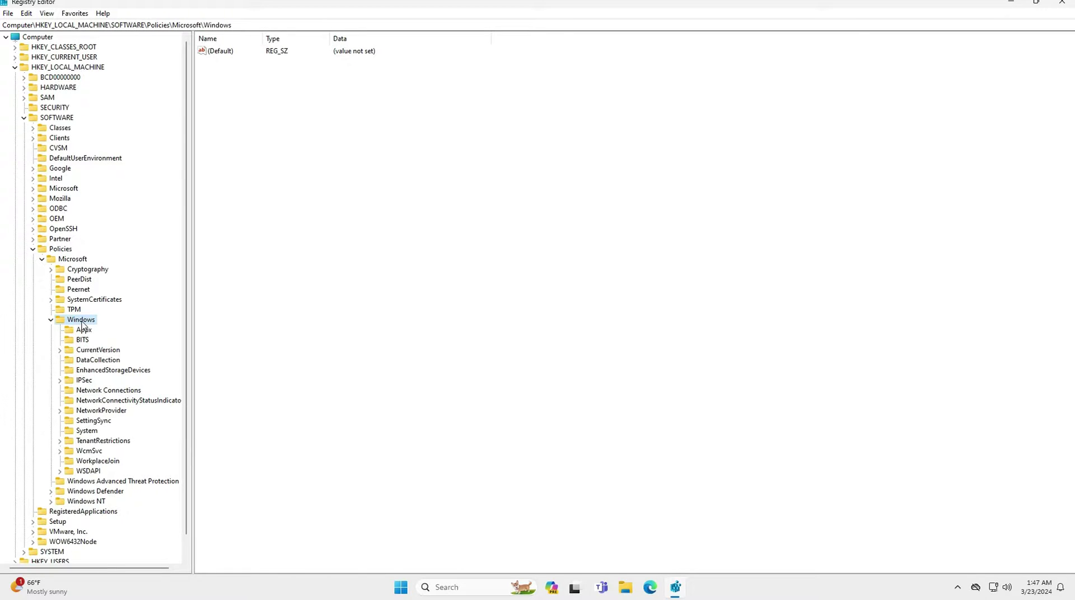
Add a new key named 'Personalization' under HKLM\SOFTWARE\Policies\Microsoft\Windows.
right_click(83, 325)
mouse_move(110, 341)
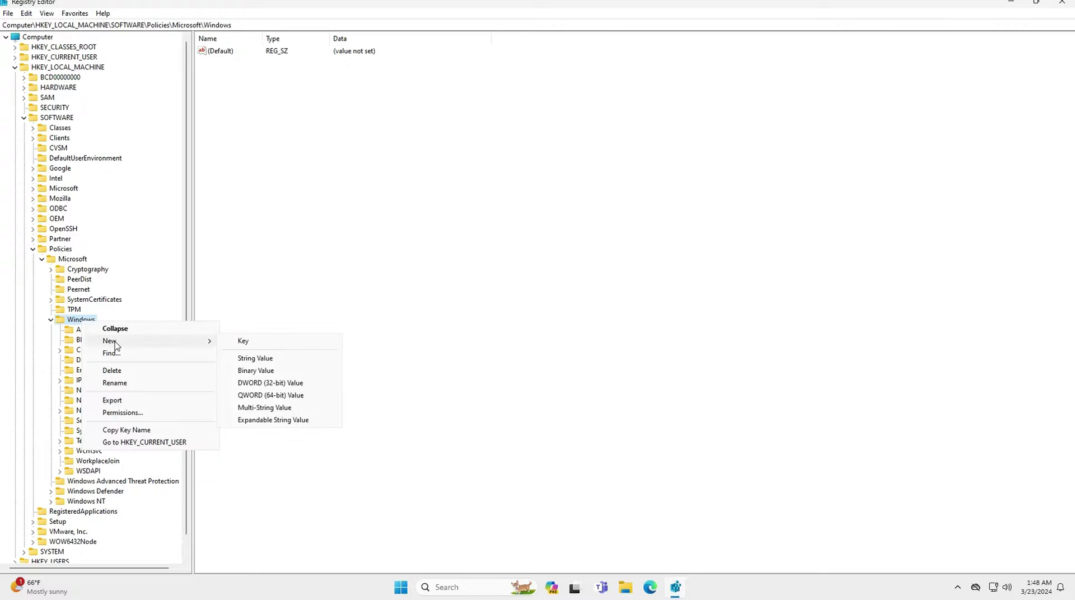
click(287, 347)
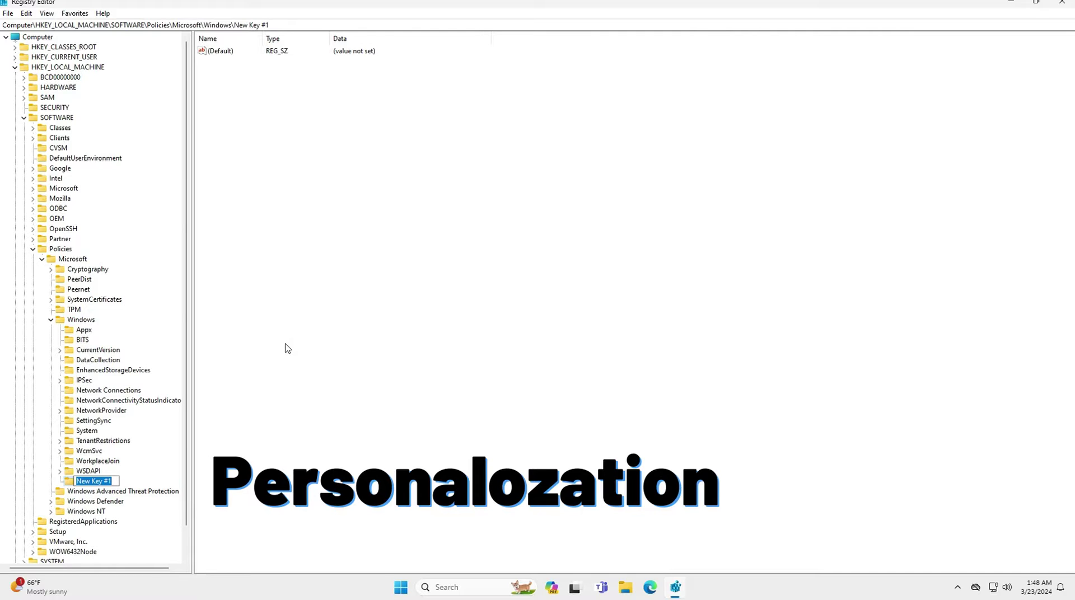
text(Per)
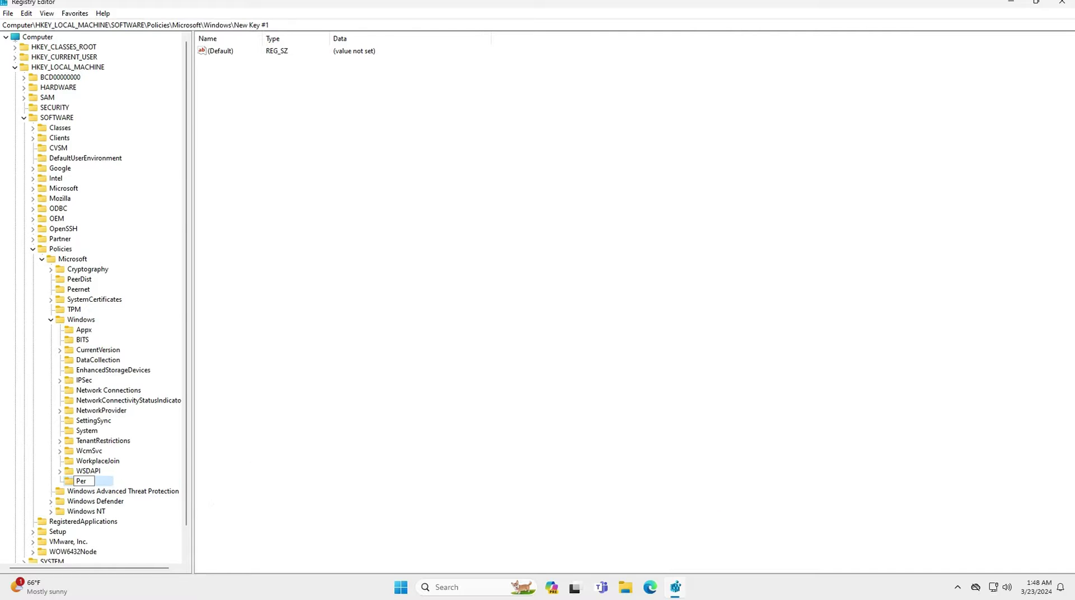
text(so)
text(na)
text(liz)
text(ation)
key(Return)
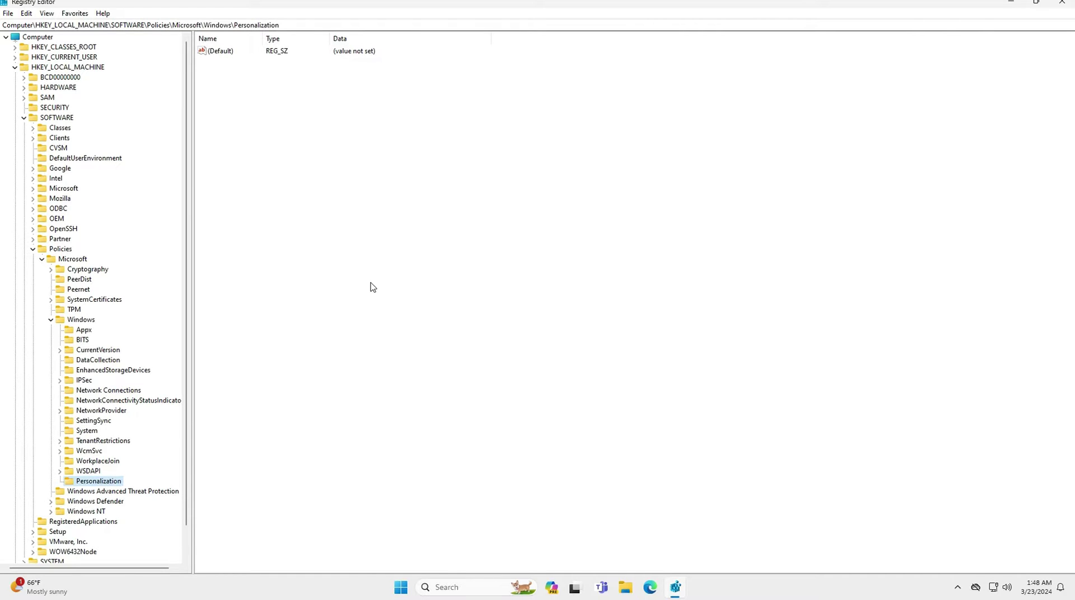
Create a DWORD (32-bit) value named 'NoLockScreen' in the Personalization key.
right_click(370, 287)
mouse_move(399, 290)
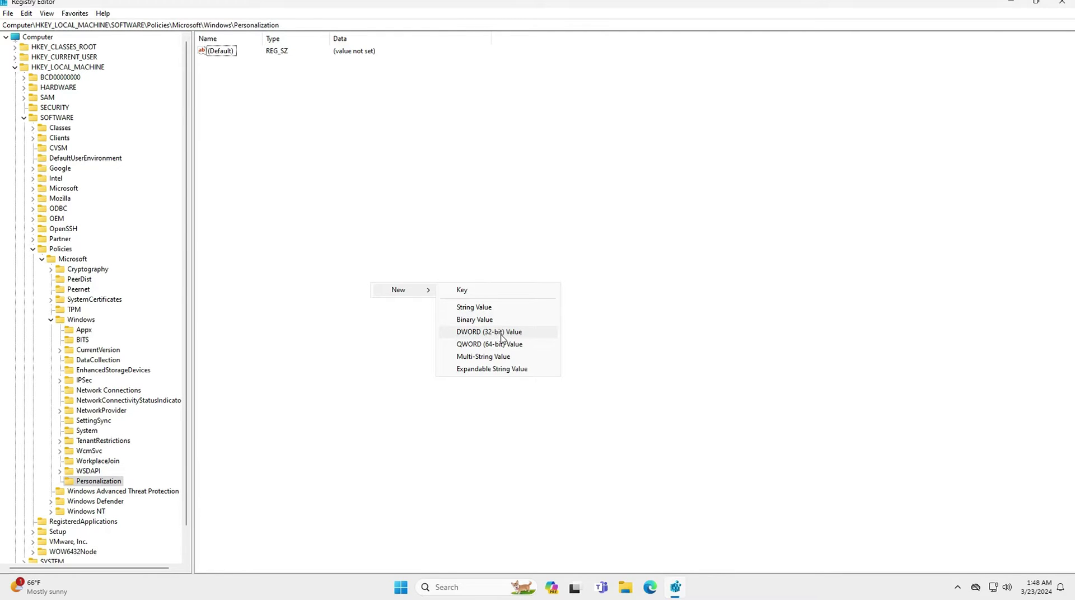
click(502, 336)
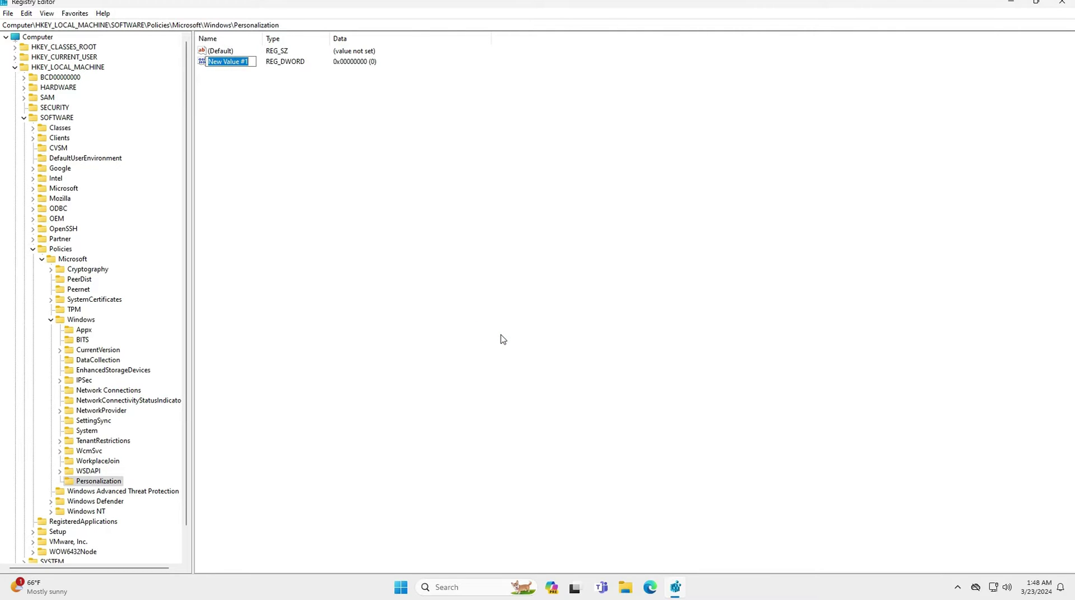
text(No)
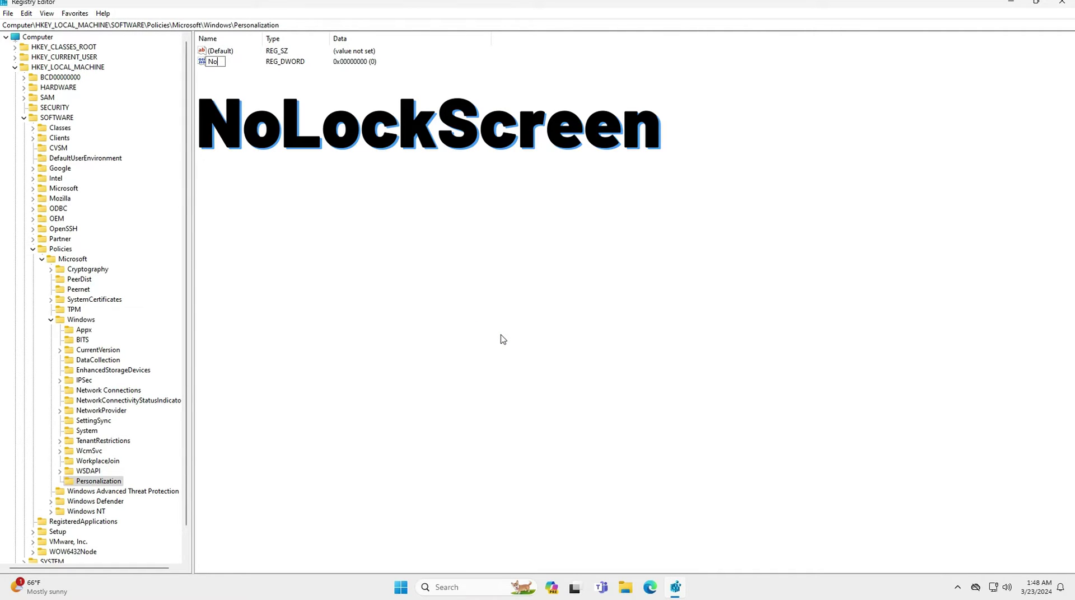
text(Lock)
text(Screen)
key(Return)
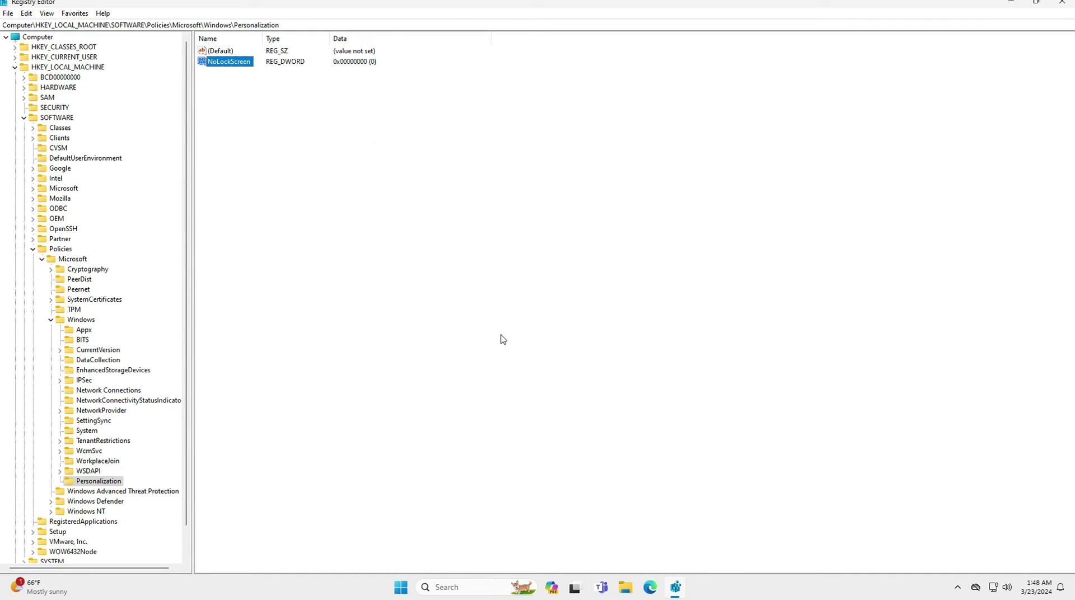
Set NoLockScreen's value data to 1, then close Registry Editor.
double_click(244, 63)
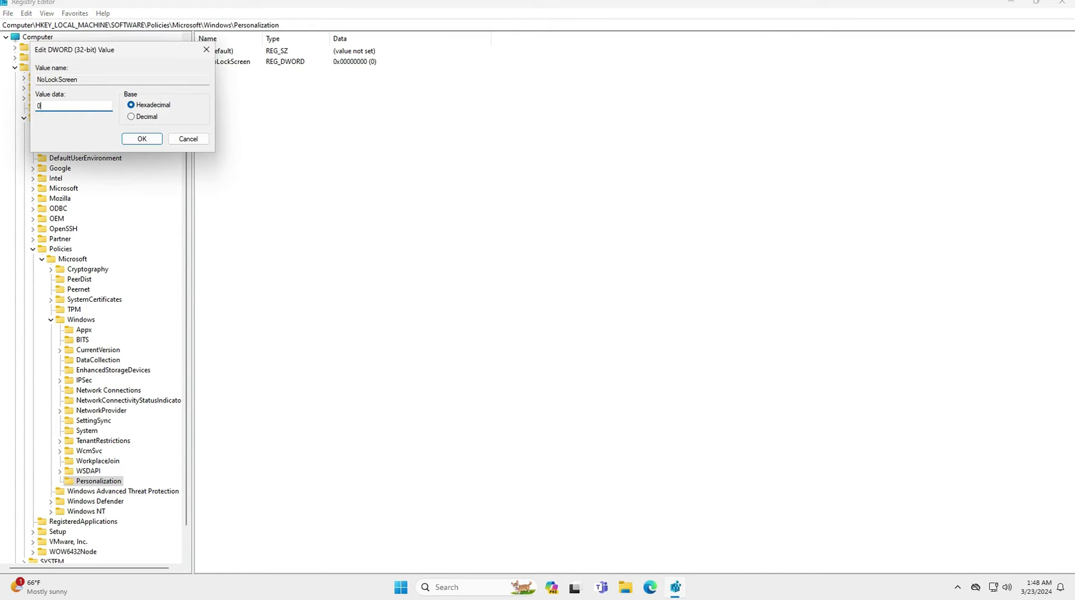
text(1)
click(142, 139)
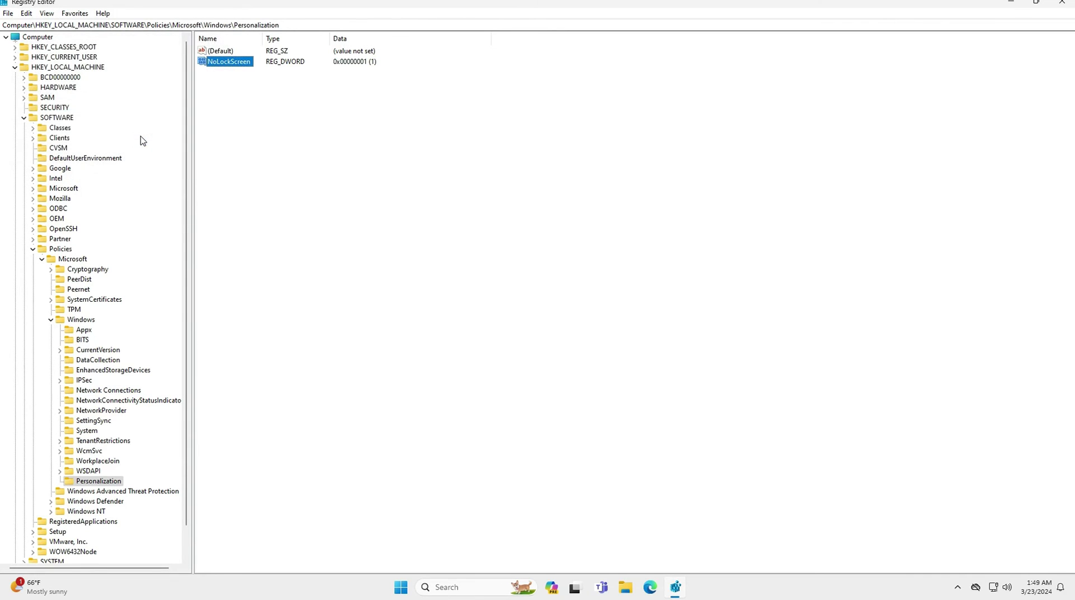
click(275, 127)
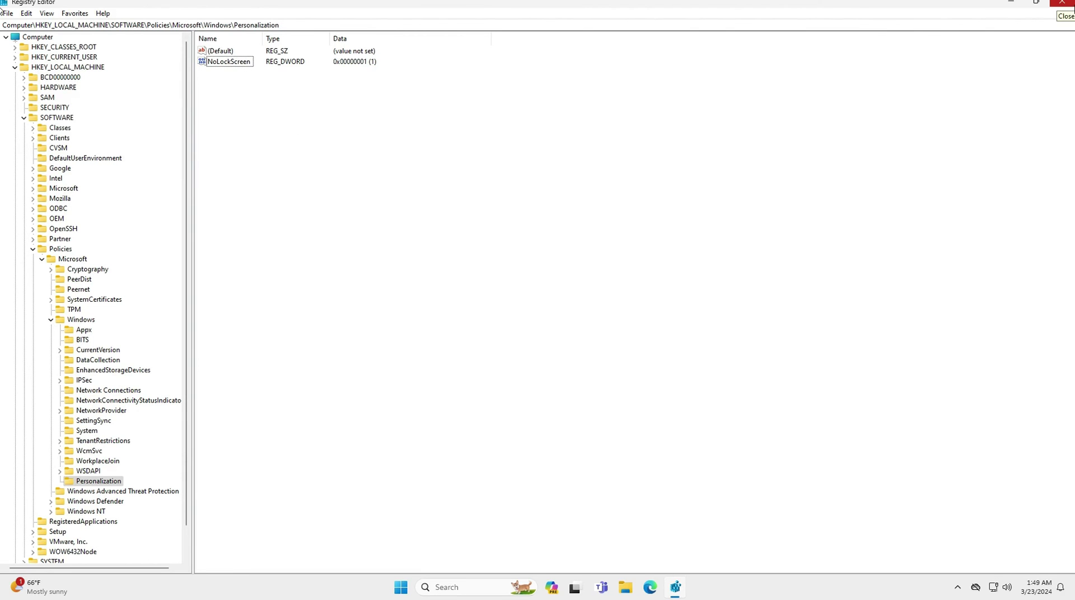
click(1062, 3)
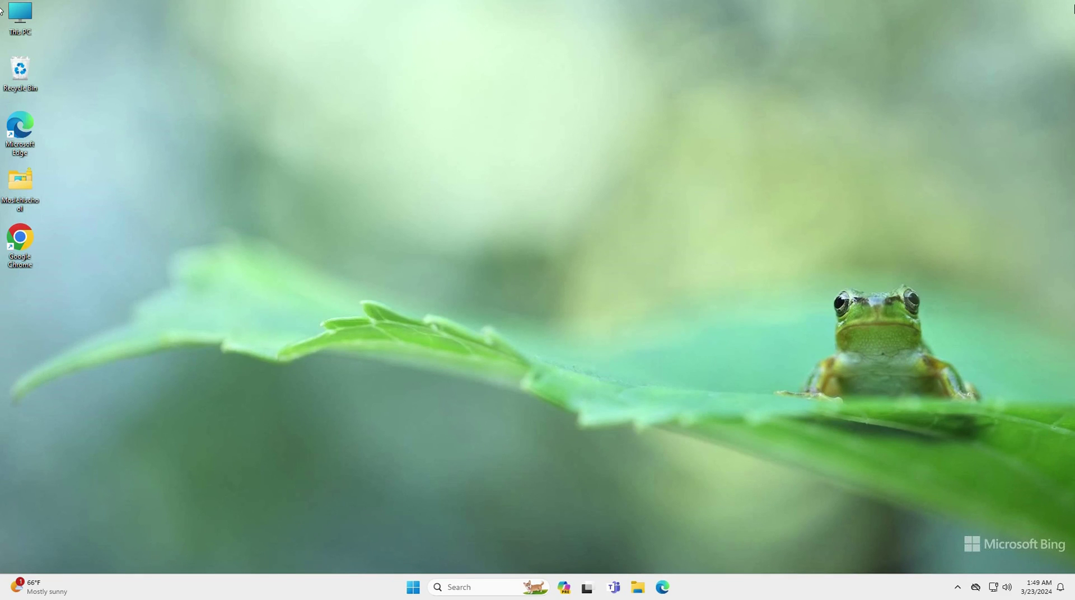